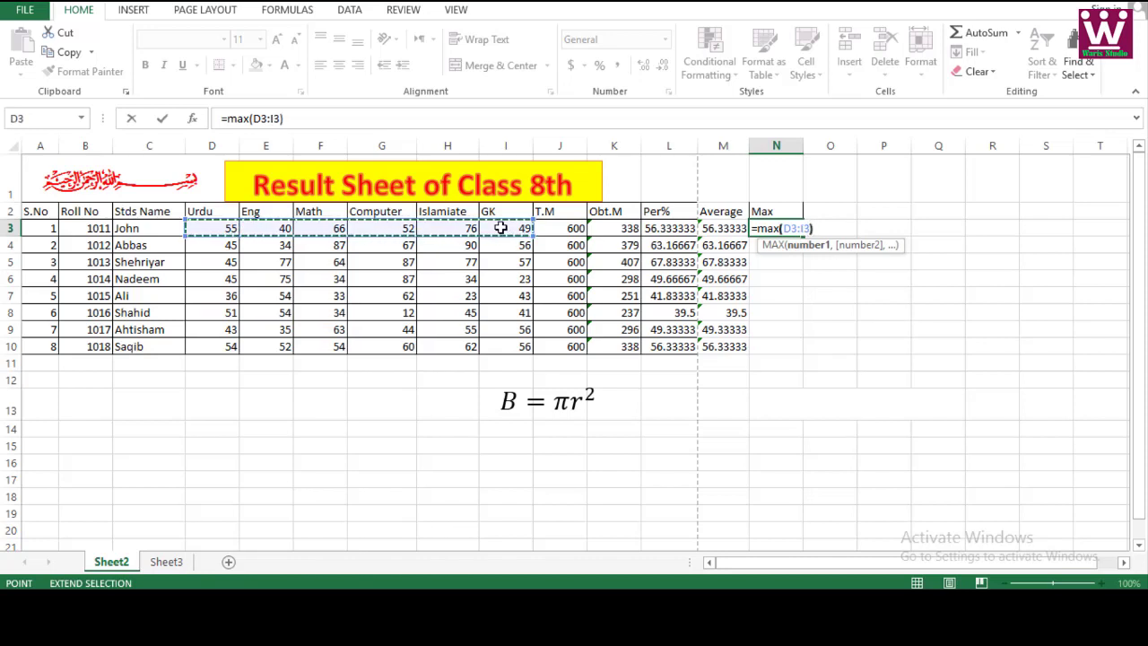
- Complete the MAX formula over D3:I3 in cell N3
{"action": "type", "text": ")"}
{"action": "key", "text": "Return"}
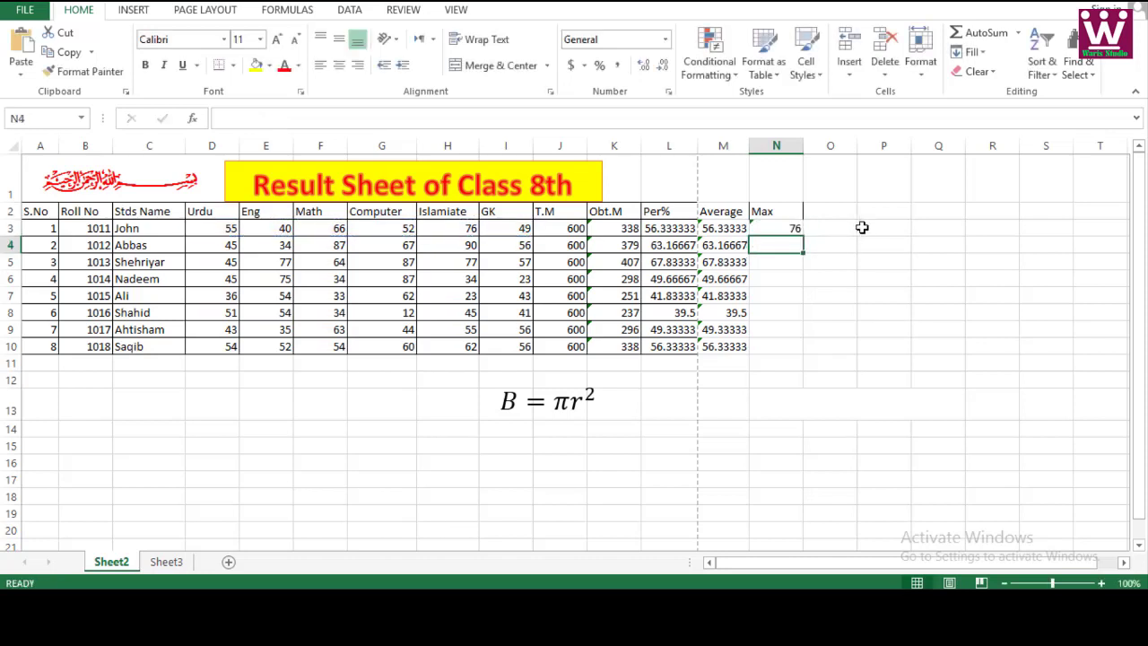
- Review the MAX result in N3, outlining the matching Islamiate mark in H3 and the result cell with temporary on-screen rectangles
{"action": "left_click", "coordinate": [788, 227]}
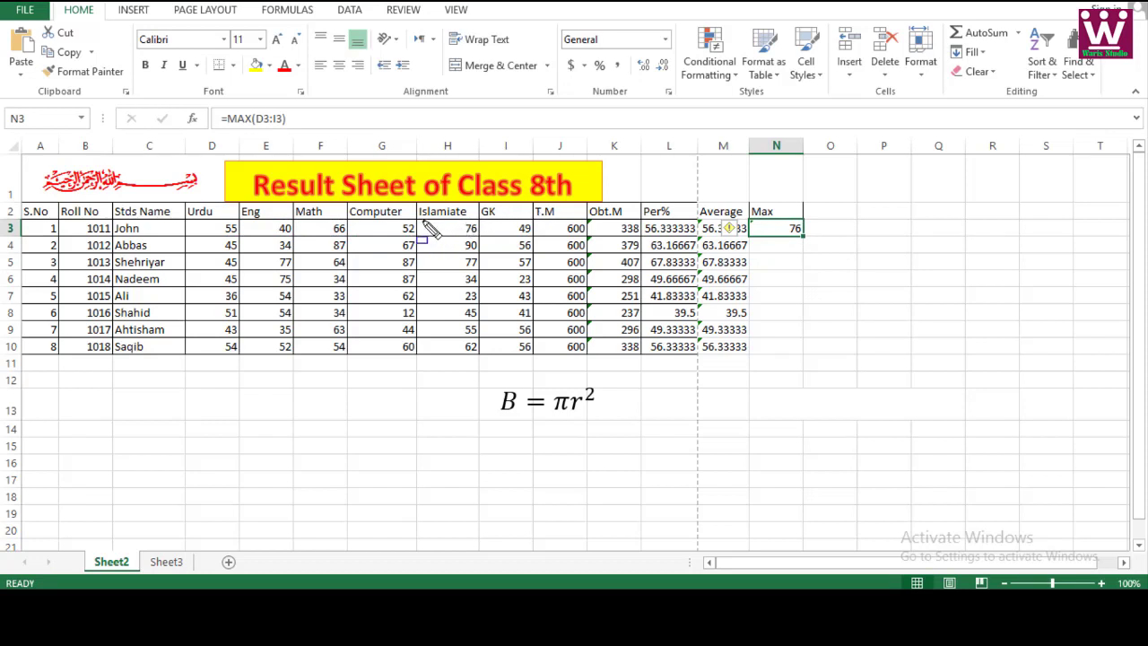
{"action": "left_click_drag", "start_coordinate": [423, 233], "coordinate": [479, 237]}
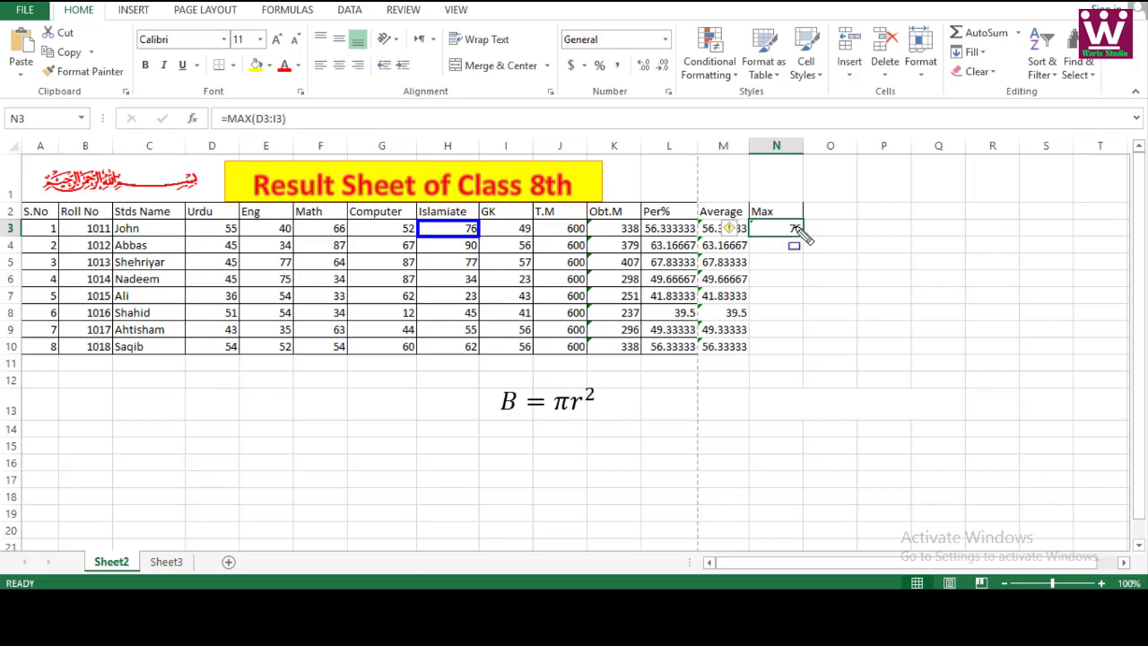
{"action": "mouse_move", "coordinate": [753, 218]}
{"action": "left_mouse_down"}
{"action": "mouse_move", "coordinate": [758, 236]}
{"action": "mouse_move", "coordinate": [805, 238]}
{"action": "left_mouse_up"}
{"action": "key", "text": "Escape"}
- Fill the MAX formula from N3 down to N10
{"action": "left_click", "coordinate": [773, 228]}
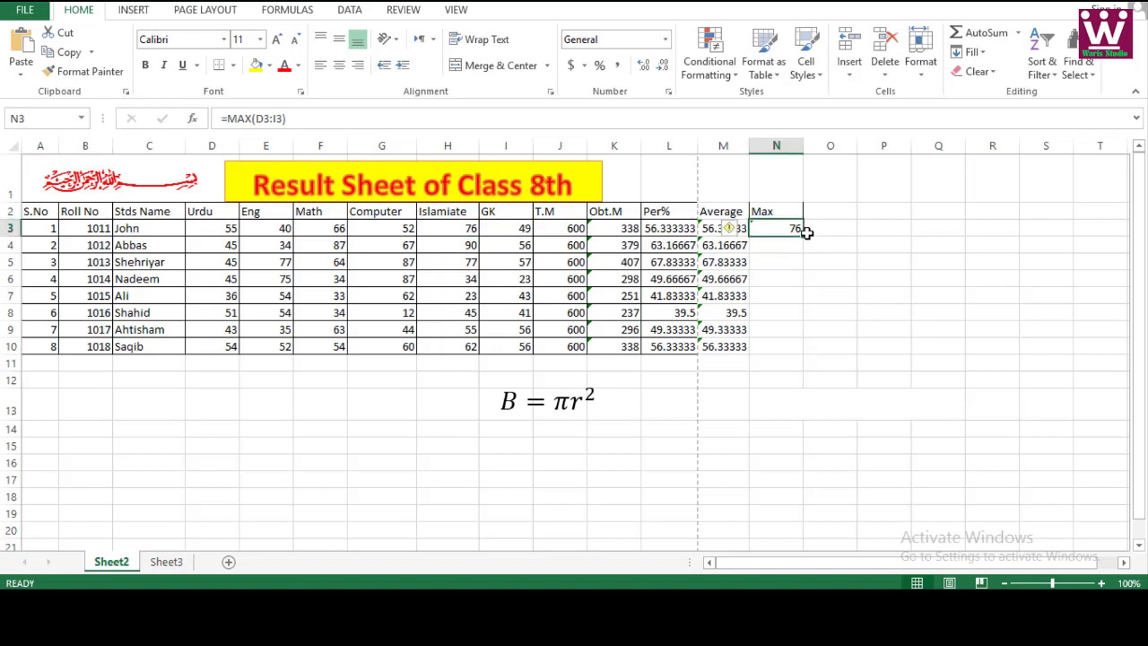
{"action": "left_click_drag", "start_coordinate": [804, 236], "coordinate": [805, 348]}
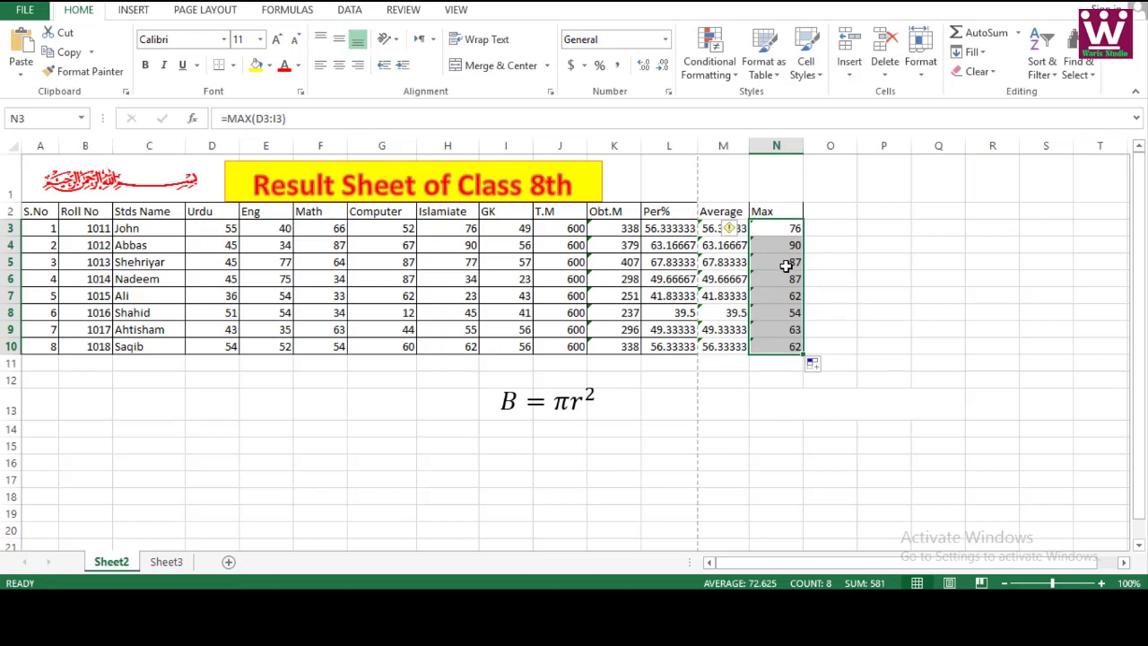
- Add the column heading "Min" in cell O2
{"action": "left_click", "coordinate": [831, 217]}
{"action": "type", "text": "M"}
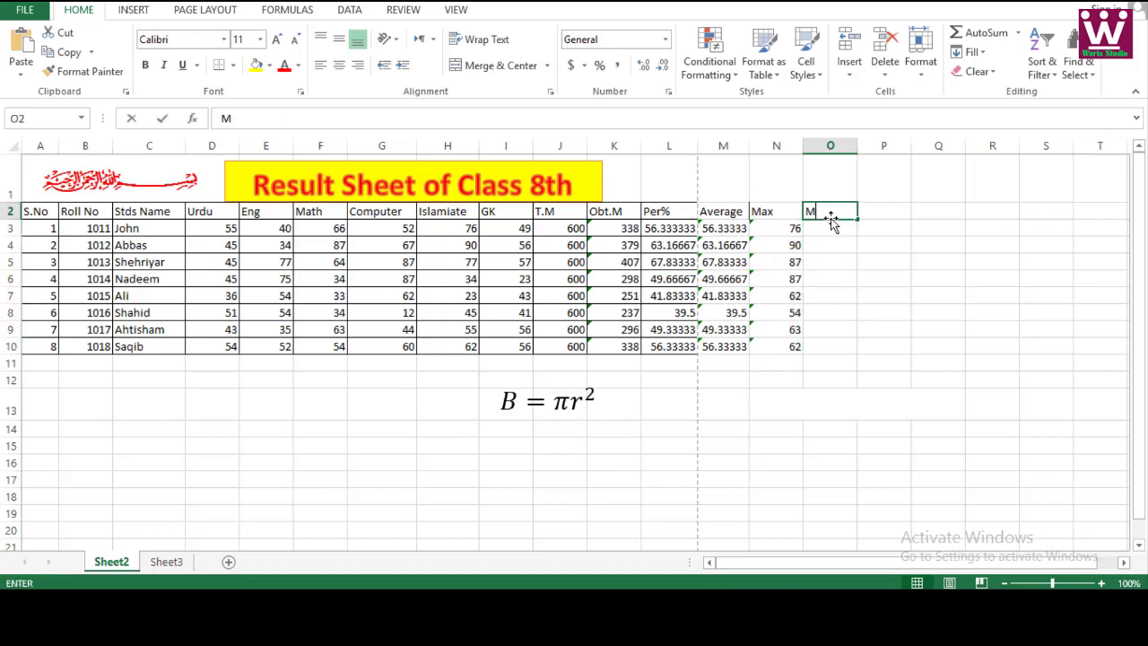
{"action": "type", "text": "in"}
{"action": "key", "text": "Return"}
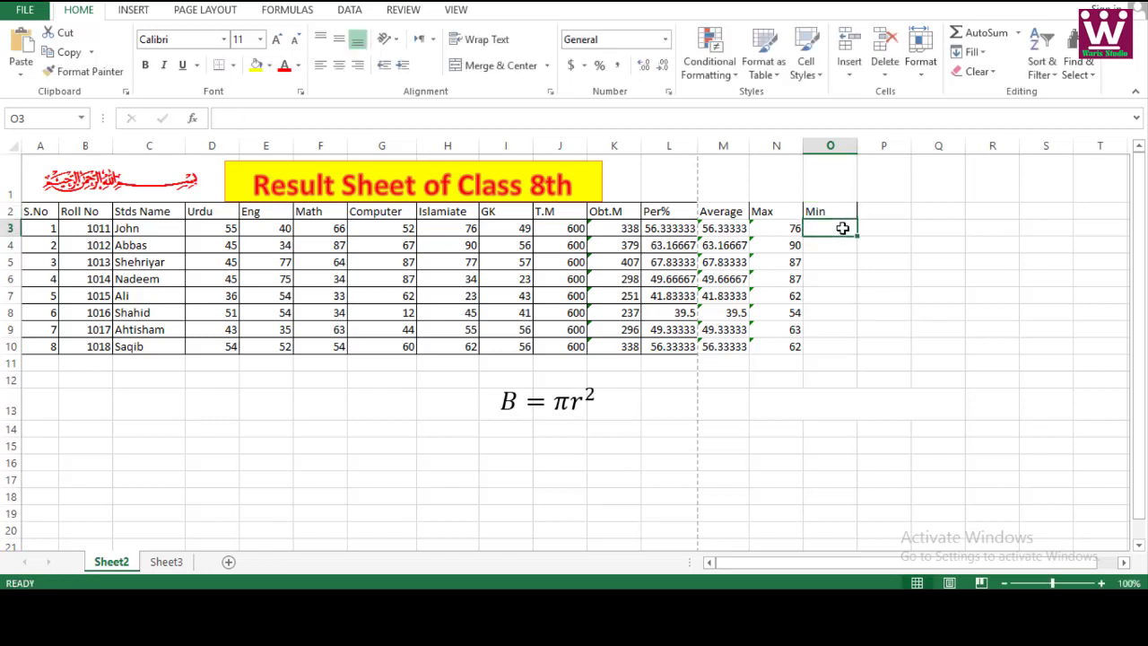
- Enter the formula =min(D3:I3) in cell O3 to get the first student's lowest mark
{"action": "type", "text": "=min("}
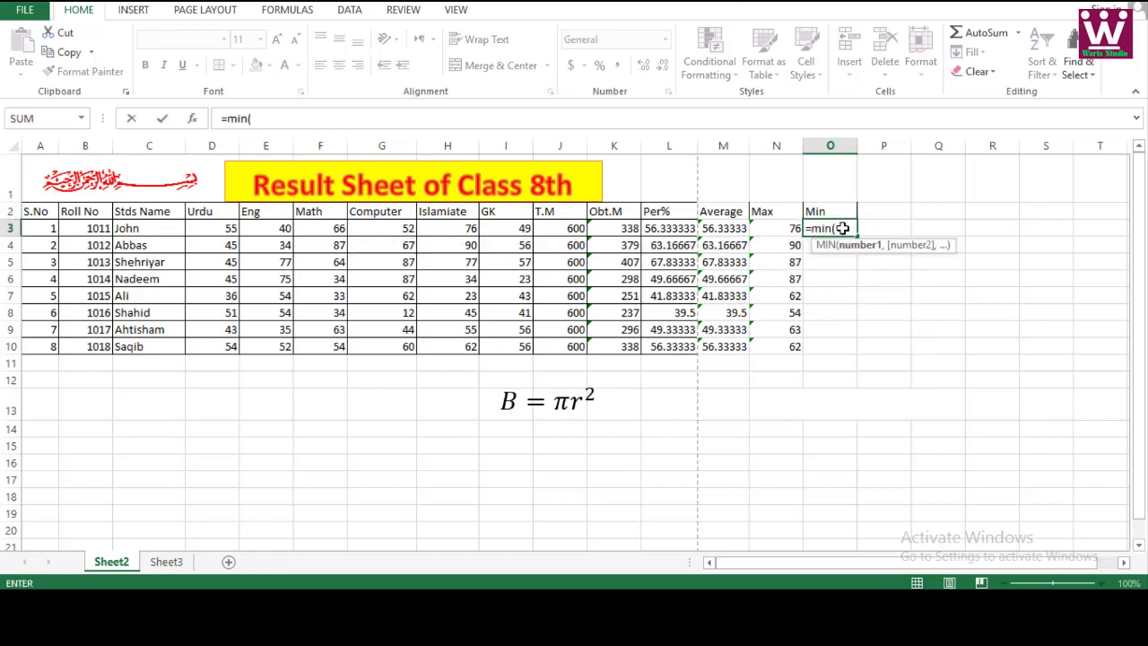
{"action": "left_click", "coordinate": [226, 228]}
{"action": "key", "text": "F8"}
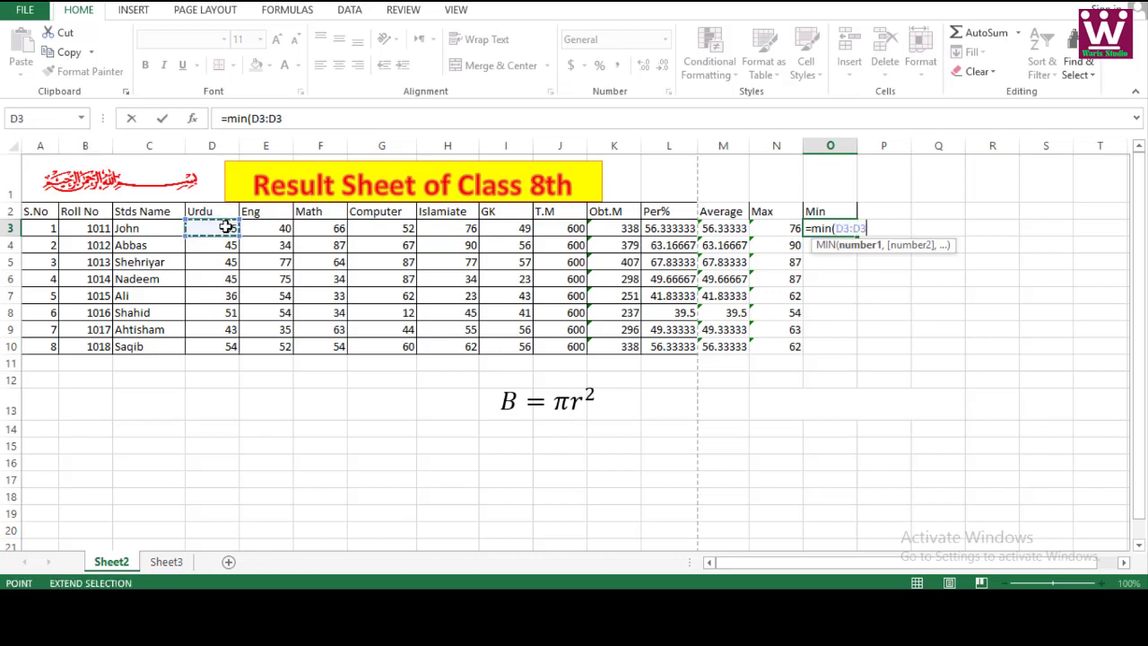
{"action": "left_click", "coordinate": [518, 230]}
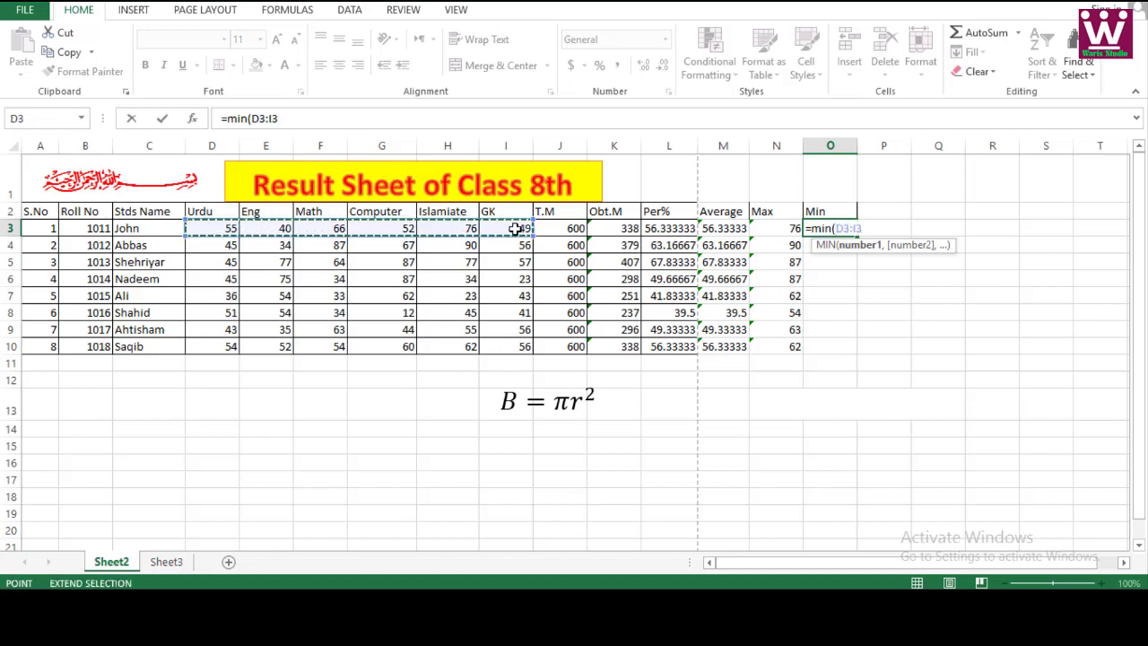
{"action": "type", "text": ")"}
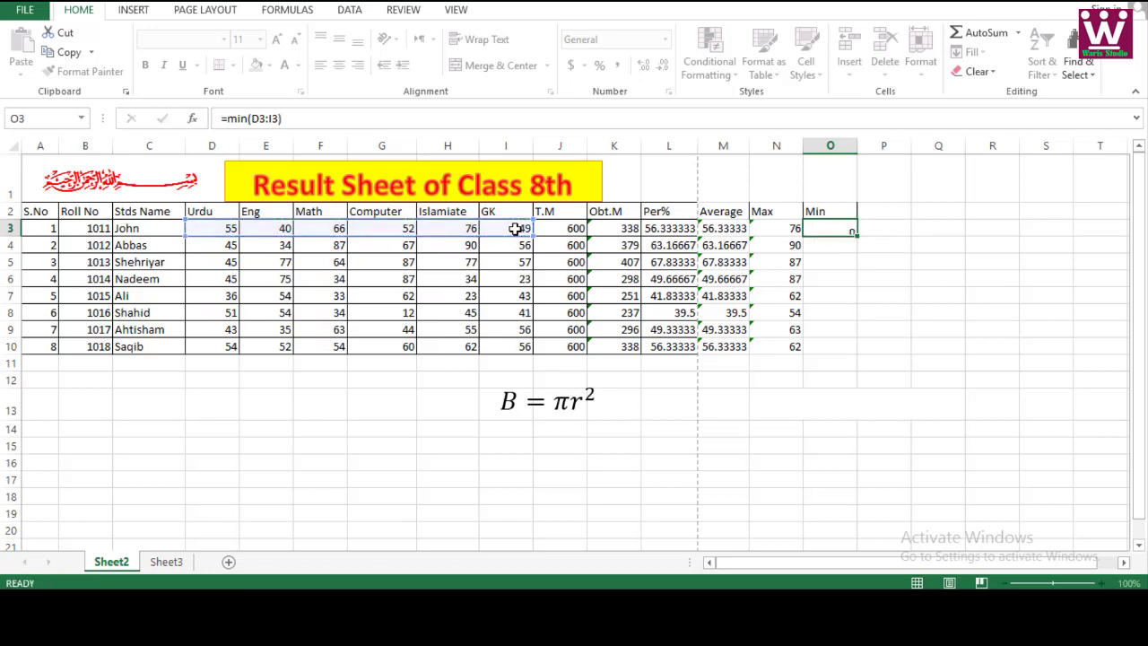
{"action": "key", "text": "Return"}
- Review the MIN result in O3, outlining the matching English mark in E3 and the result cell with temporary on-screen rectangles
{"action": "left_click", "coordinate": [837, 226]}
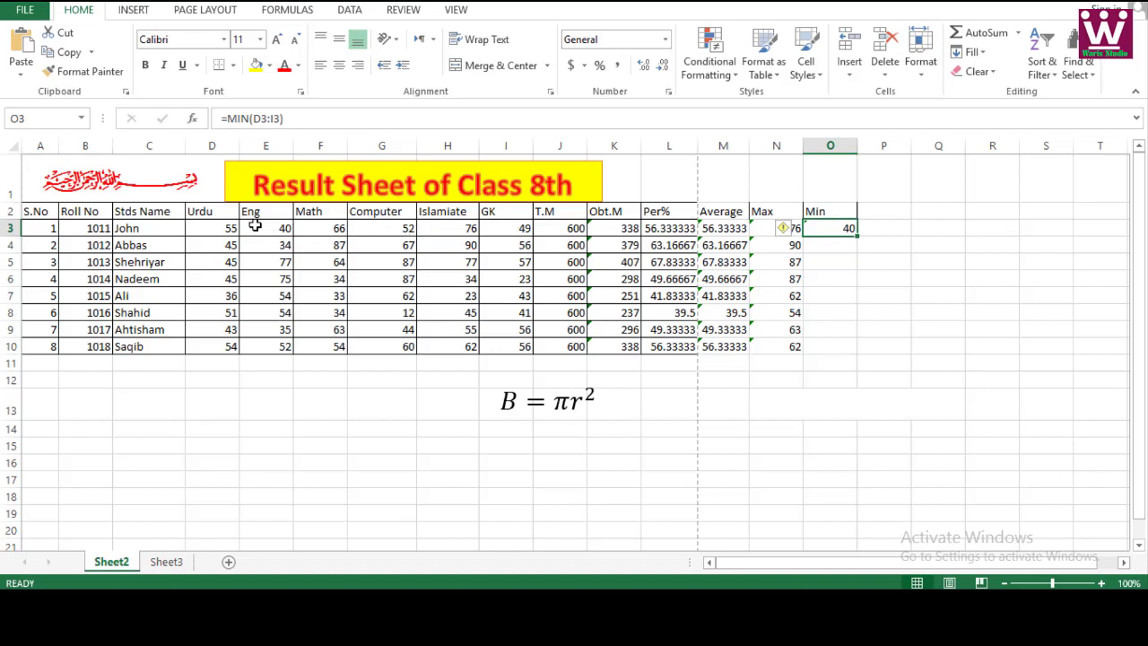
{"action": "key", "text": "ctrl+alt+d"}
{"action": "left_click_drag", "start_coordinate": [241, 219], "coordinate": [294, 239]}
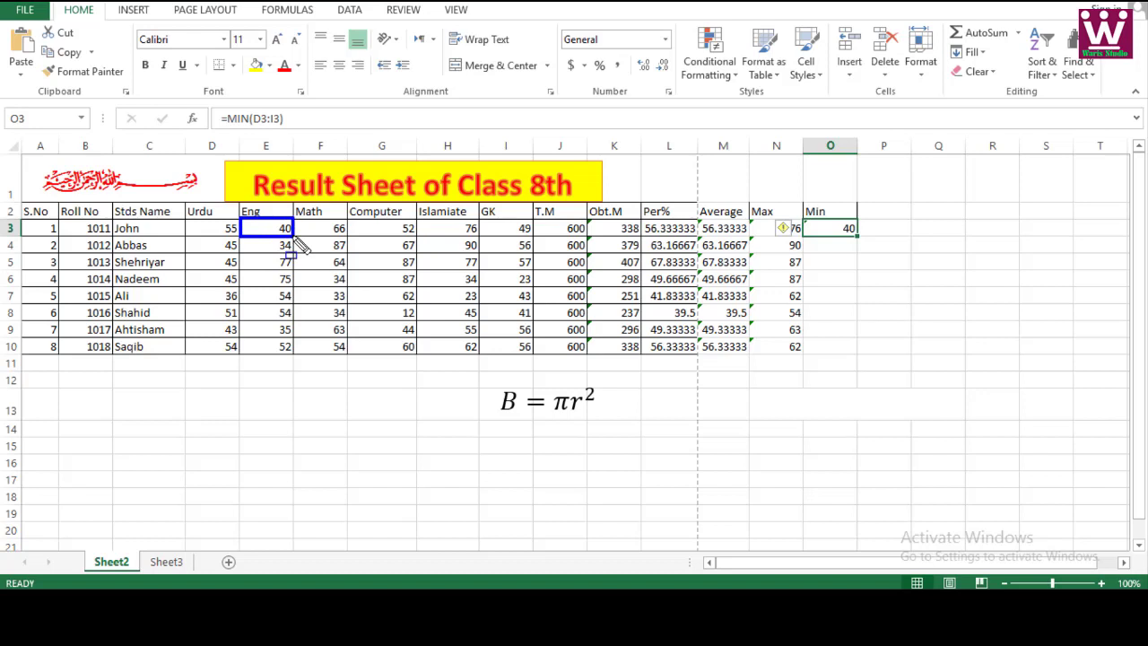
{"action": "mouse_move", "coordinate": [802, 220]}
{"action": "left_mouse_down"}
{"action": "mouse_move", "coordinate": [818, 257]}
{"action": "mouse_move", "coordinate": [858, 239]}
{"action": "left_mouse_up"}
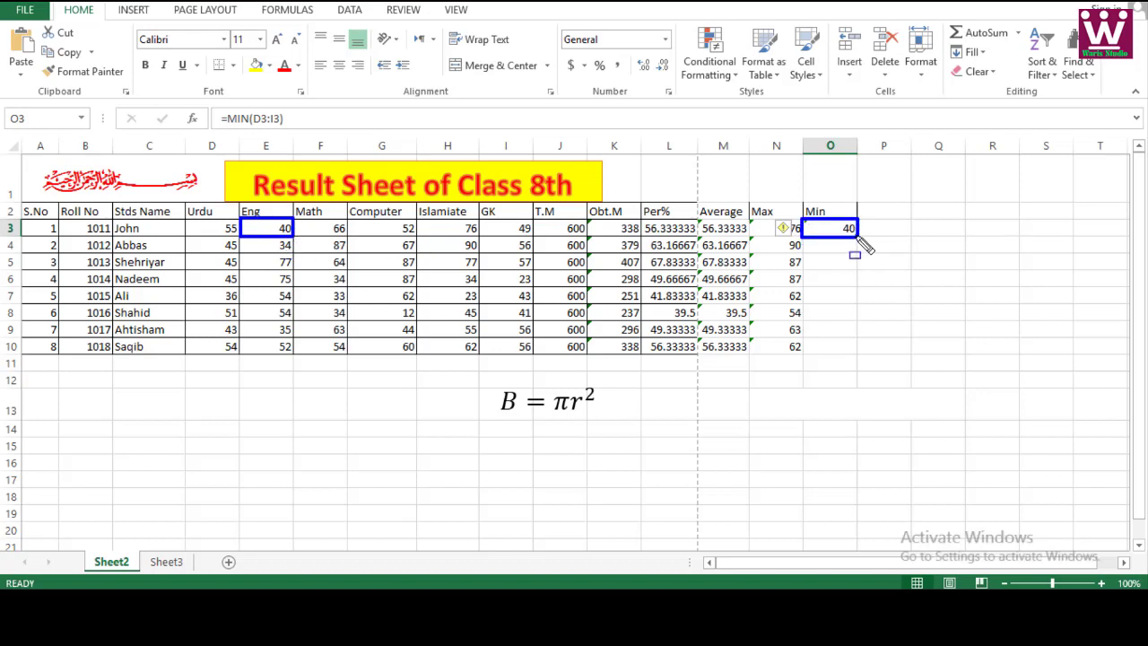
{"action": "key", "text": "Escape"}
- Fill the MIN formula from O3 down to O10
{"action": "left_click", "coordinate": [843, 227]}
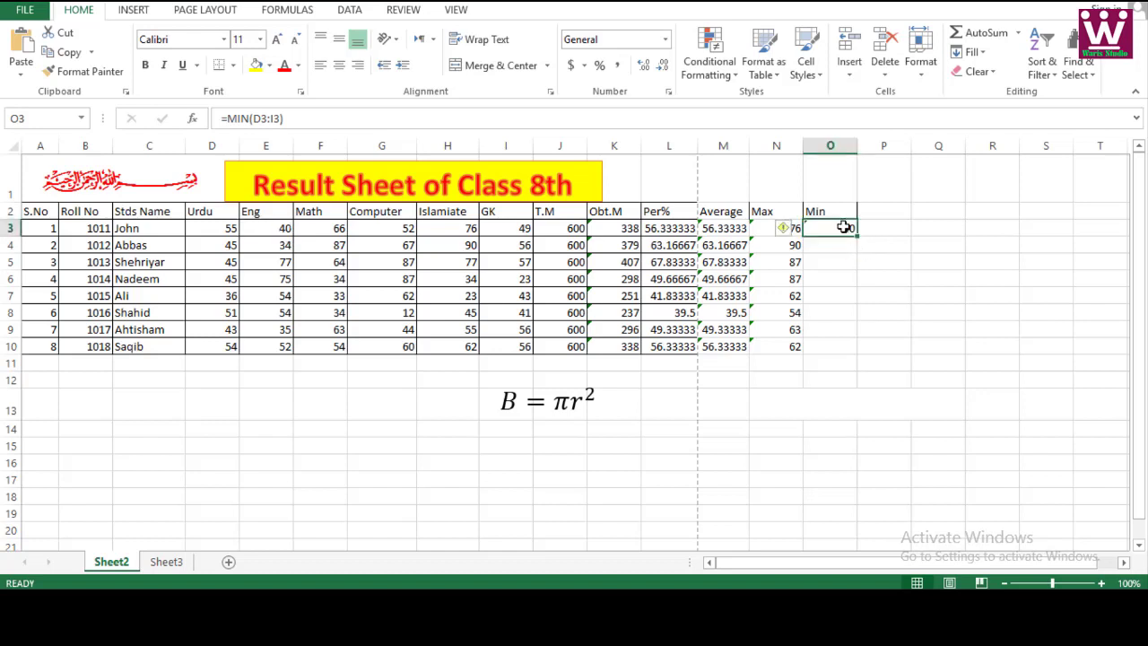
{"action": "left_click_drag", "start_coordinate": [855, 233], "coordinate": [861, 350]}
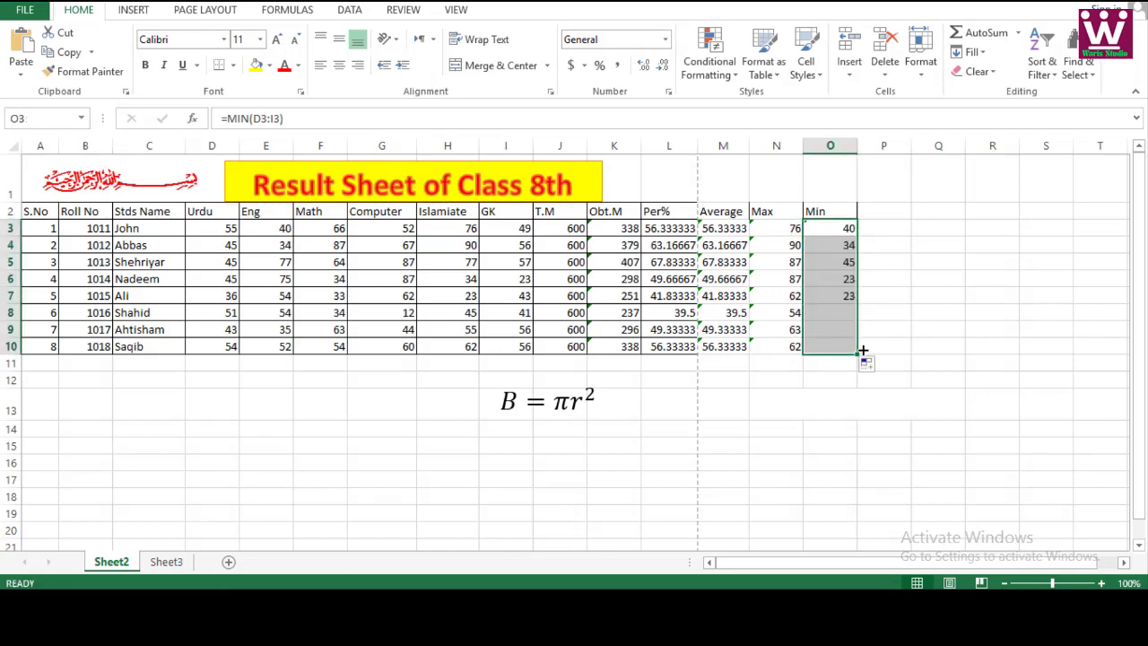
{"action": "left_click", "coordinate": [790, 384]}
- Display the percentage in L3 with no decimal places and fill it down through L10
{"action": "left_click", "coordinate": [666, 147]}
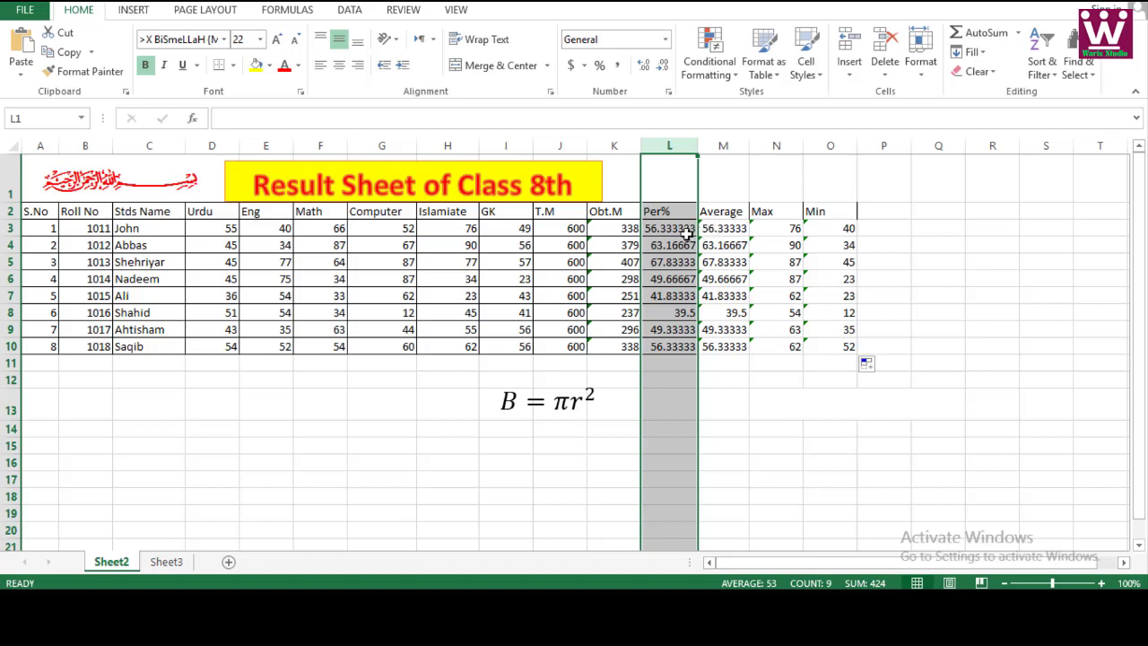
{"action": "left_click", "coordinate": [679, 232]}
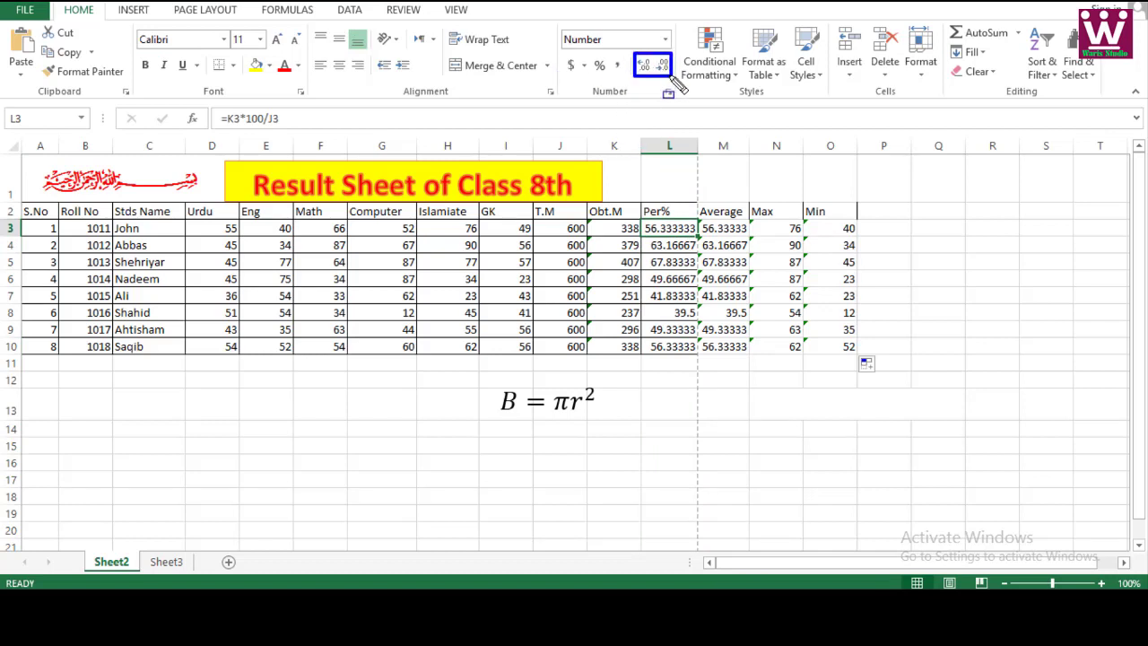
{"action": "key", "text": "Escape"}
{"action": "left_click", "coordinate": [689, 232]}
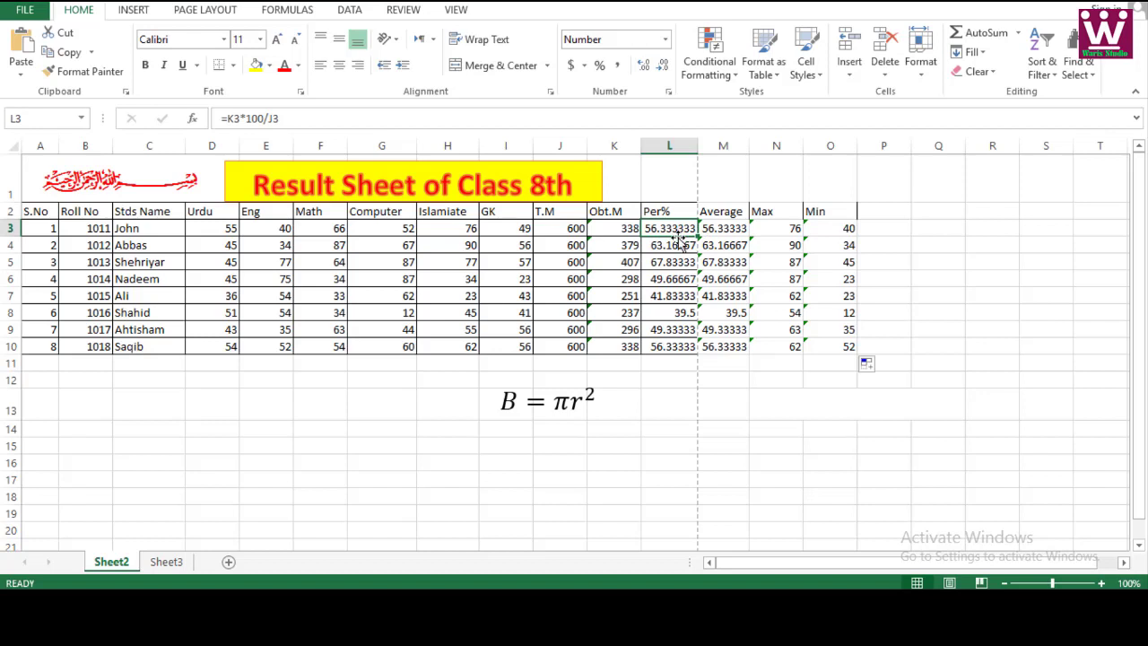
{"action": "left_click", "coordinate": [663, 65]}
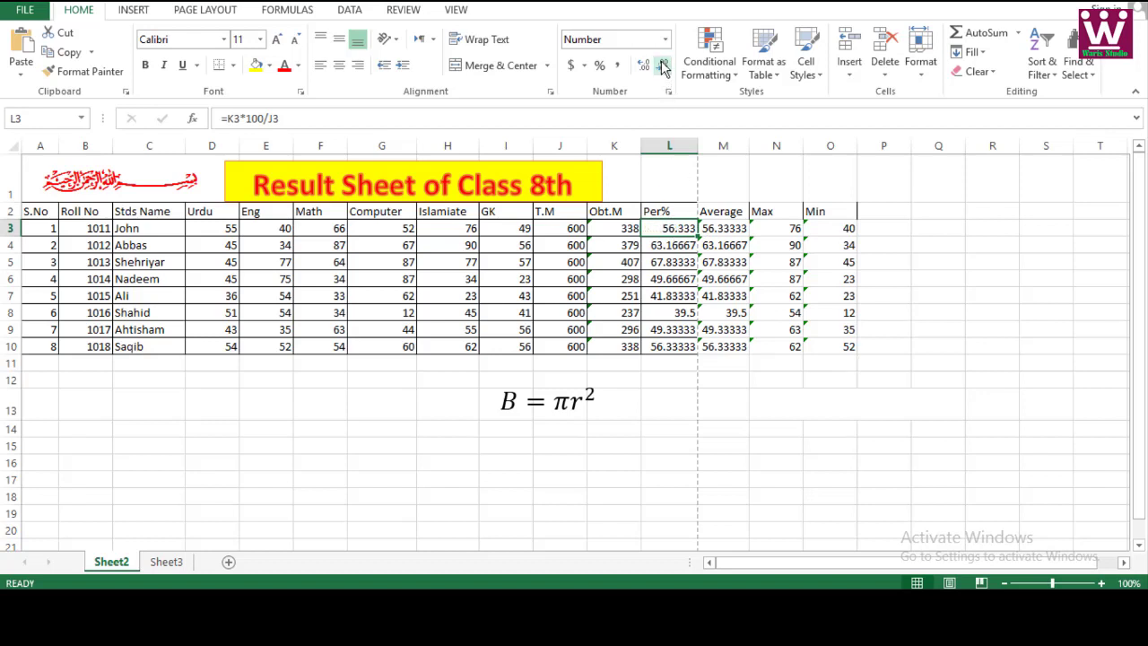
{"action": "left_click", "coordinate": [662, 66]}
{"action": "left_click", "coordinate": [646, 67]}
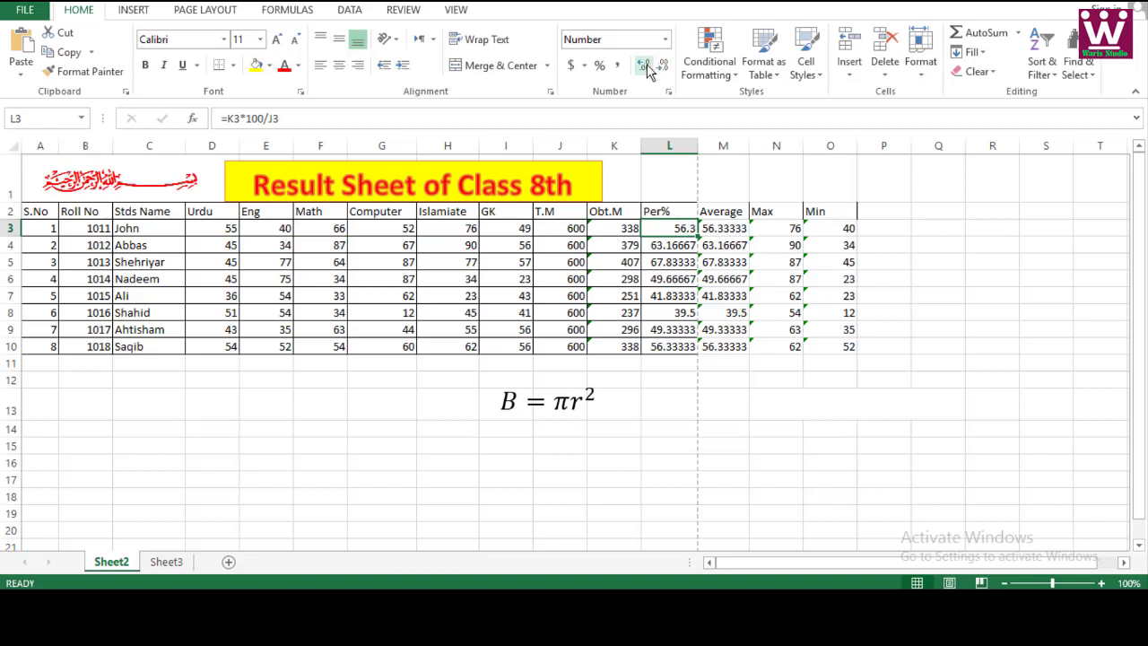
{"action": "left_click", "coordinate": [648, 68]}
{"action": "left_click", "coordinate": [664, 67]}
{"action": "left_click", "coordinate": [663, 66]}
{"action": "left_click", "coordinate": [664, 66]}
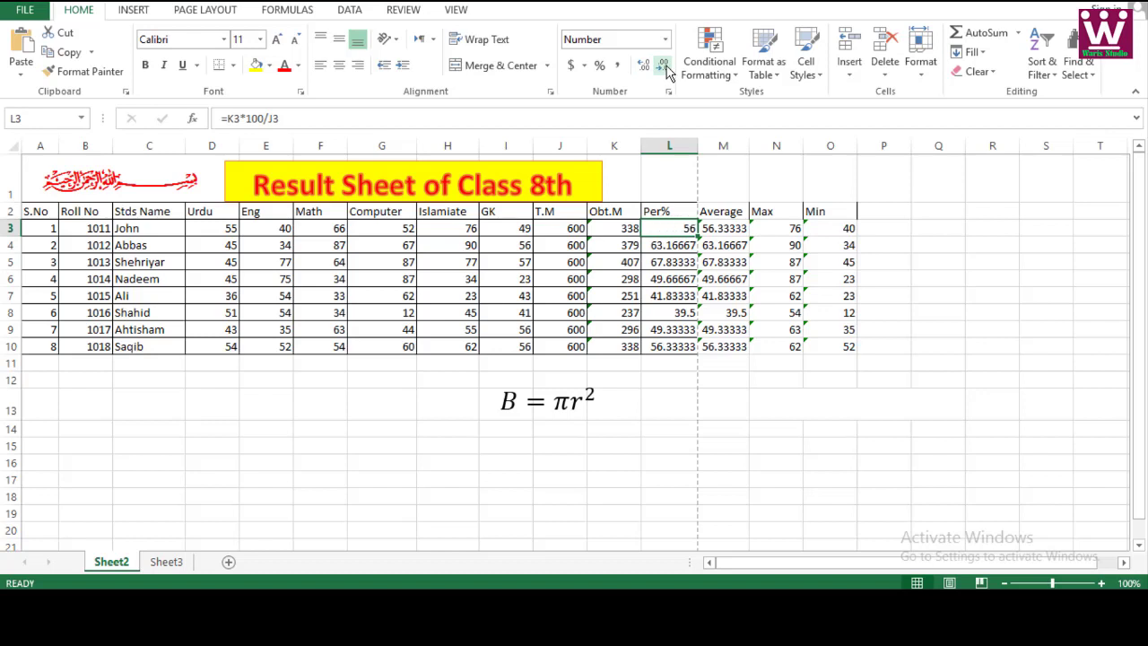
{"action": "left_click_drag", "start_coordinate": [698, 238], "coordinate": [700, 353]}
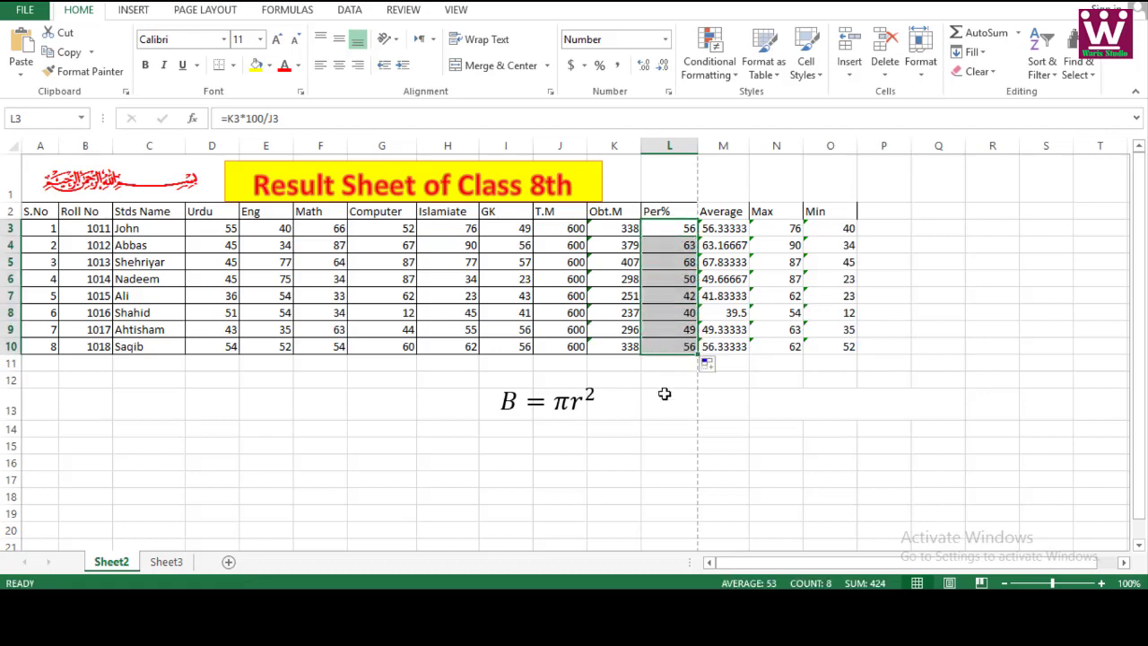
{"action": "left_click", "coordinate": [664, 393]}
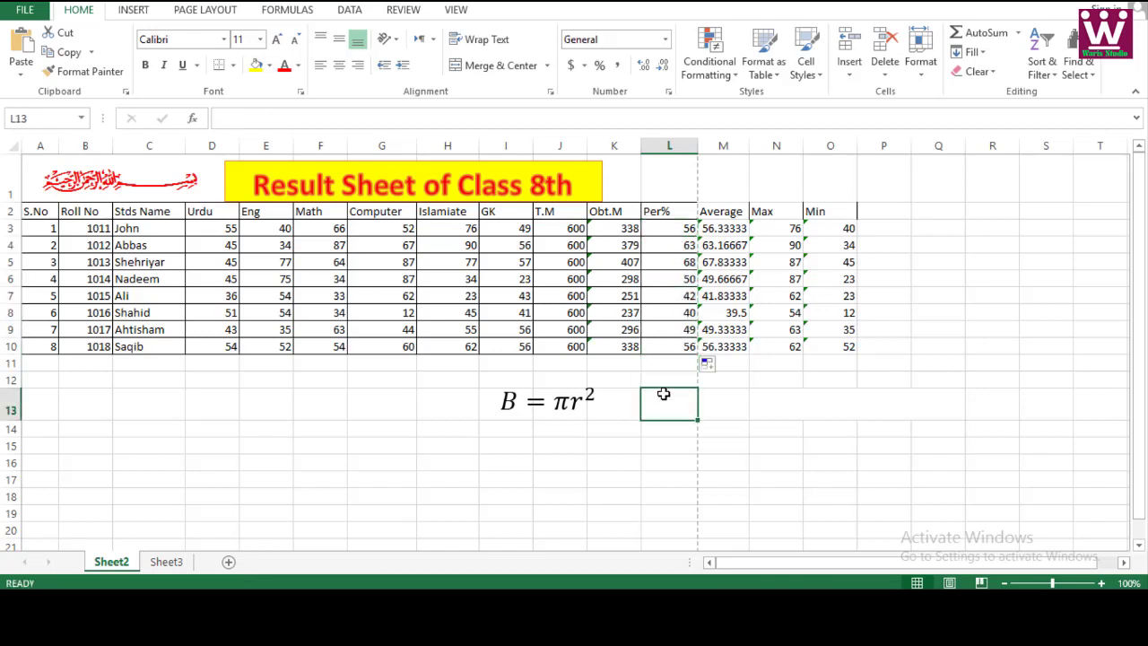
- Display the average in M3 with no decimal places and fill it down through M10
{"action": "left_click", "coordinate": [723, 230]}
{"action": "left_click", "coordinate": [662, 68]}
{"action": "left_click", "coordinate": [663, 67]}
{"action": "left_click", "coordinate": [663, 67]}
{"action": "left_click", "coordinate": [662, 67]}
{"action": "left_click", "coordinate": [662, 67]}
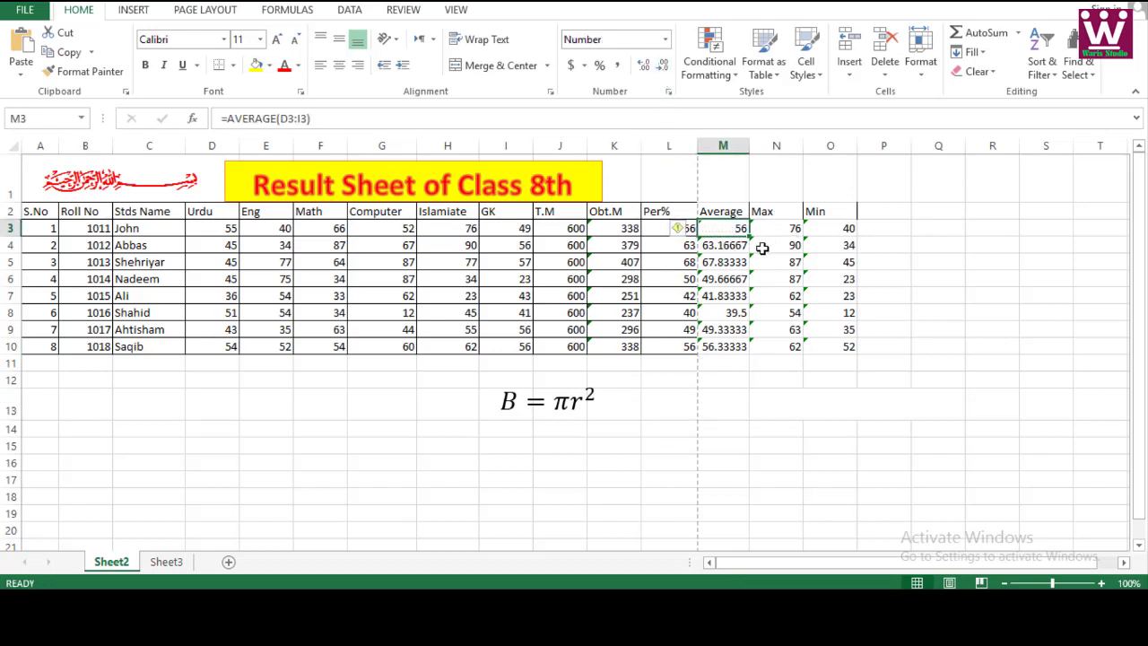
{"action": "left_click_drag", "start_coordinate": [749, 235], "coordinate": [745, 349]}
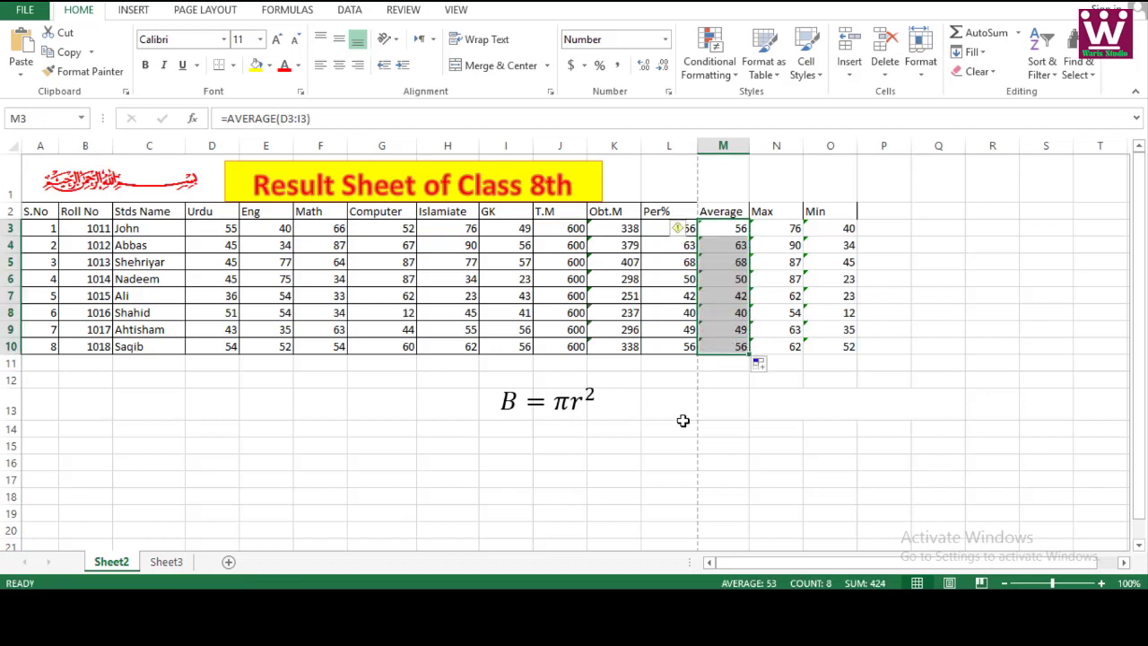
{"action": "left_click", "coordinate": [650, 229]}
{"action": "left_click", "coordinate": [659, 266]}
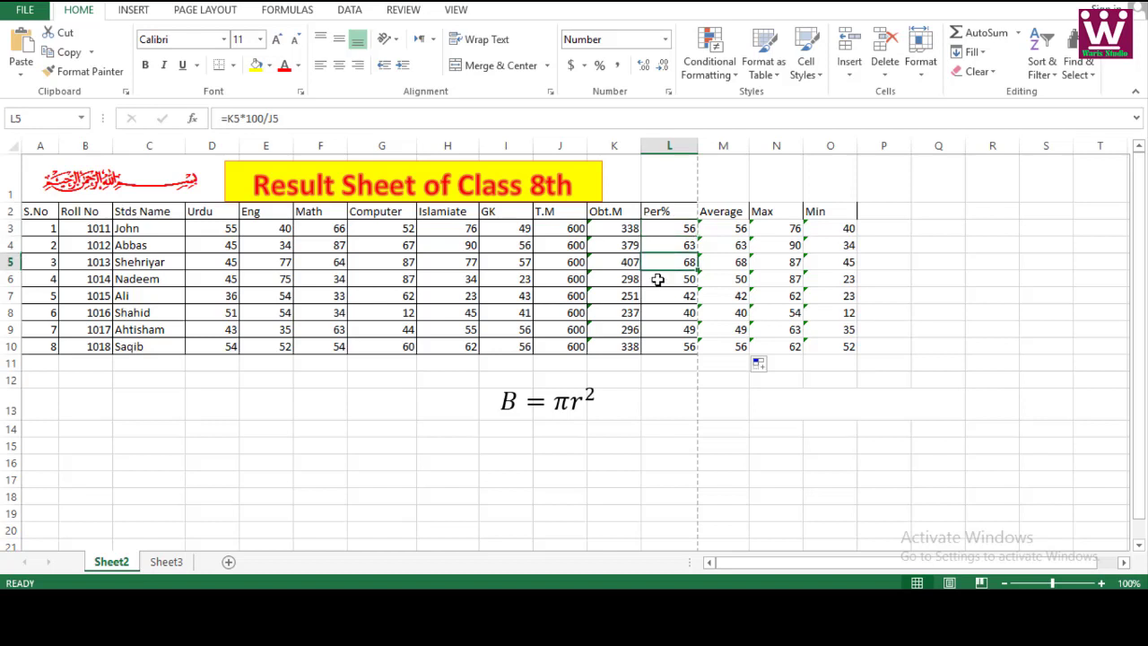
- Apply all borders to the whole result table, A2:O10
{"action": "left_click", "coordinate": [39, 213]}
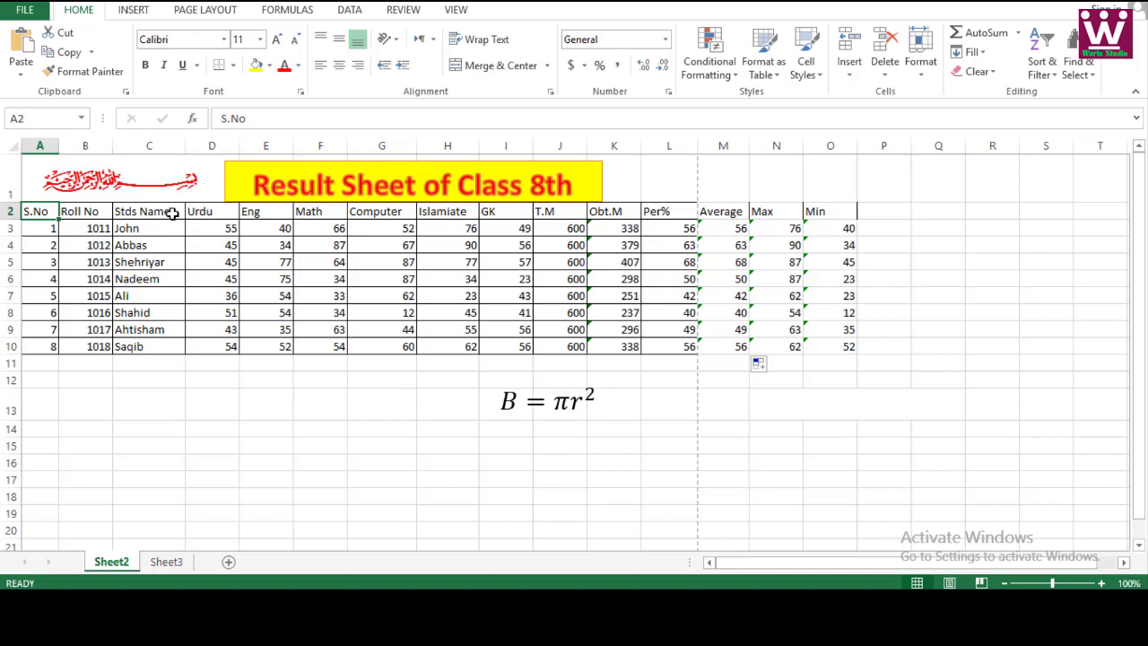
{"action": "key", "text": "shift+Down"}
{"action": "key", "text": "shift+Down"}
{"action": "key", "text": "shift+Down"}
{"action": "key", "text": "shift+Down"}
{"action": "key", "text": "shift+Right"}
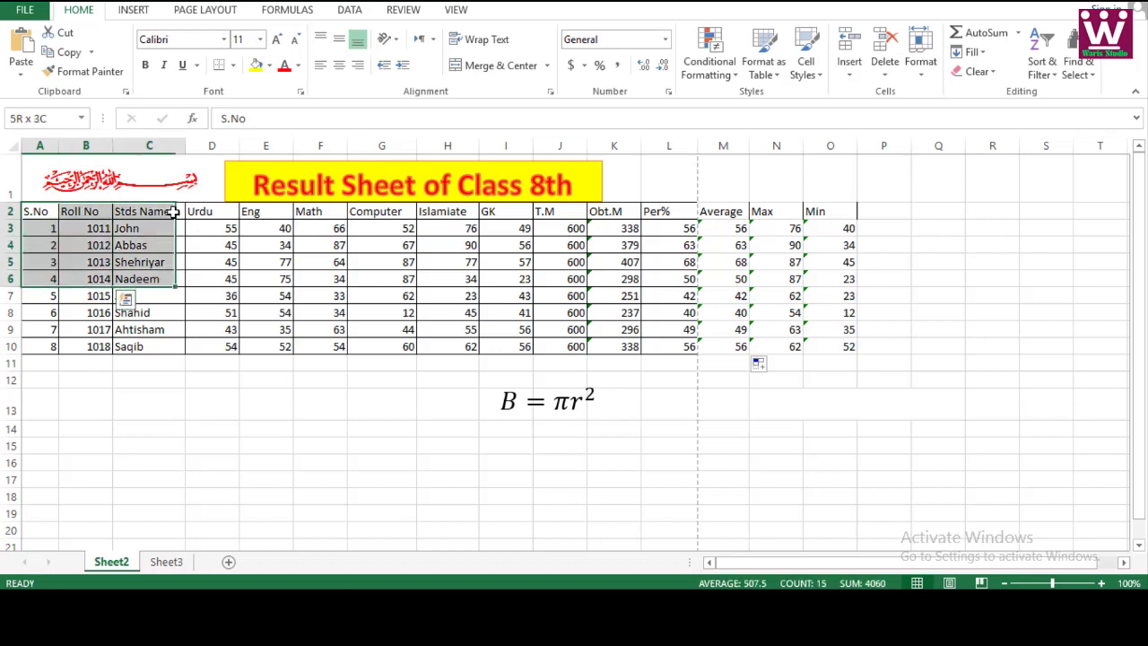
{"action": "key", "text": "shift+Right"}
{"action": "key", "text": "shift+Right"}
{"action": "key", "text": "shift+Right"}
{"action": "key", "text": "shift+Right"}
{"action": "key", "text": "shift+Right"}
{"action": "key", "text": "shift+Right"}
{"action": "key", "text": "shift+Right"}
{"action": "key", "text": "shift+Right"}
{"action": "key", "text": "shift+Right"}
{"action": "key", "text": "shift+Right"}
{"action": "key", "text": "shift+Right"}
{"action": "key", "text": "shift+Right"}
{"action": "key", "text": "shift+Right"}
{"action": "key", "text": "shift+Down"}
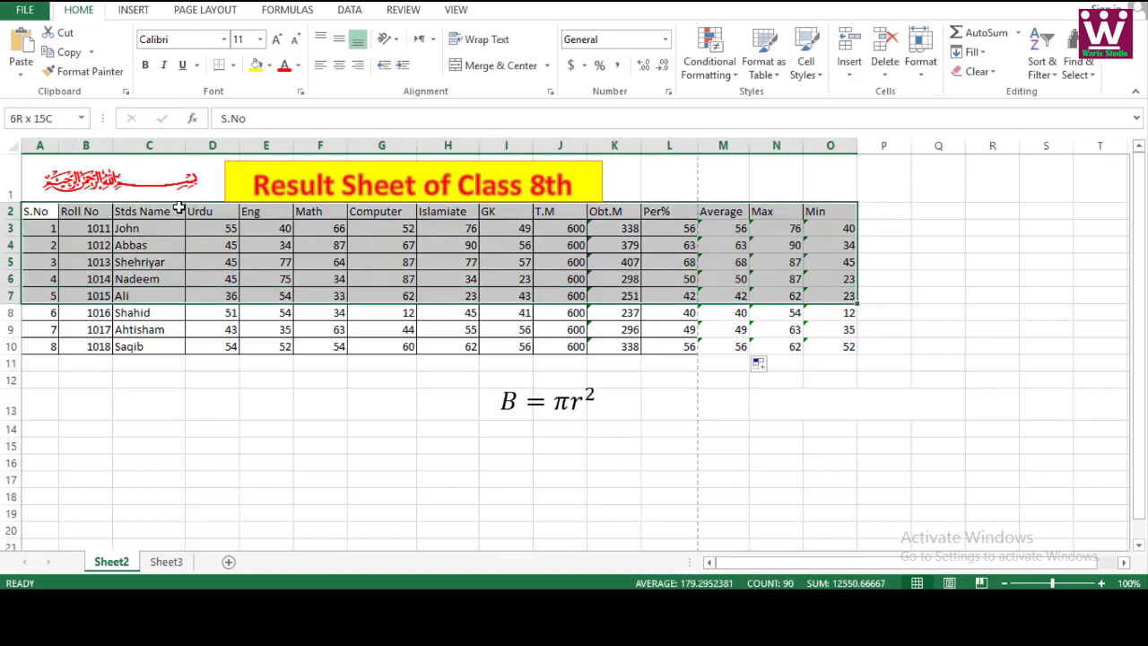
{"action": "key", "text": "shift+Down"}
{"action": "key", "text": "shift+Down"}
{"action": "key", "text": "shift+Down"}
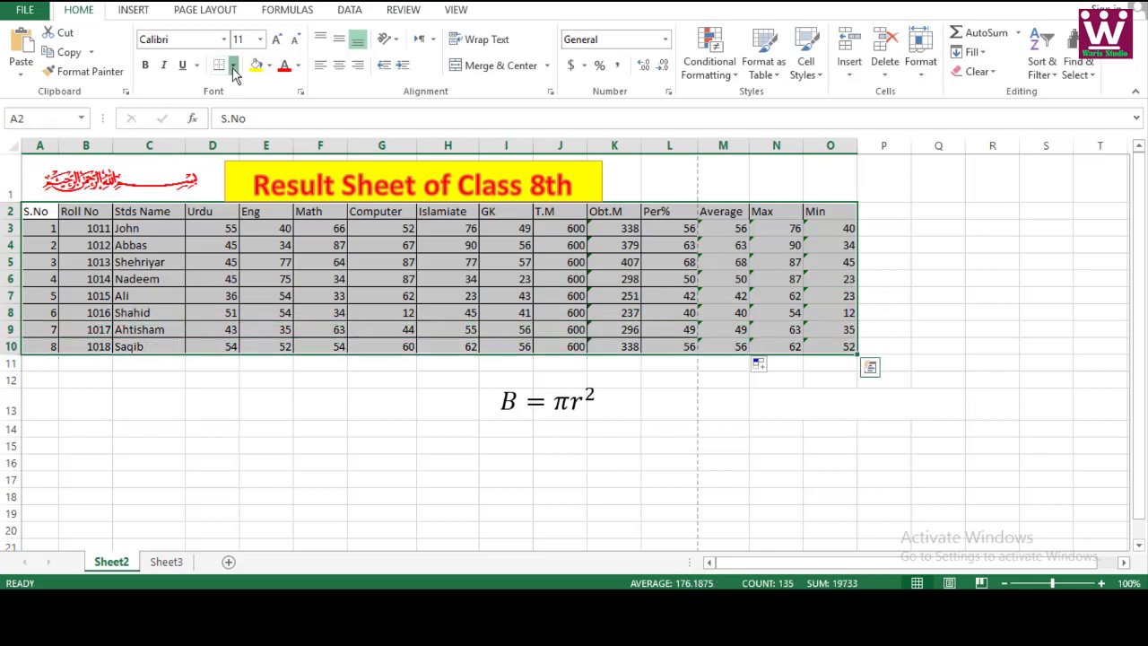
{"action": "left_click", "coordinate": [233, 72]}
{"action": "left_click", "coordinate": [244, 210]}
- Increase the height of heading row 2
{"action": "left_click", "coordinate": [8, 219]}
{"action": "left_click", "coordinate": [75, 228]}
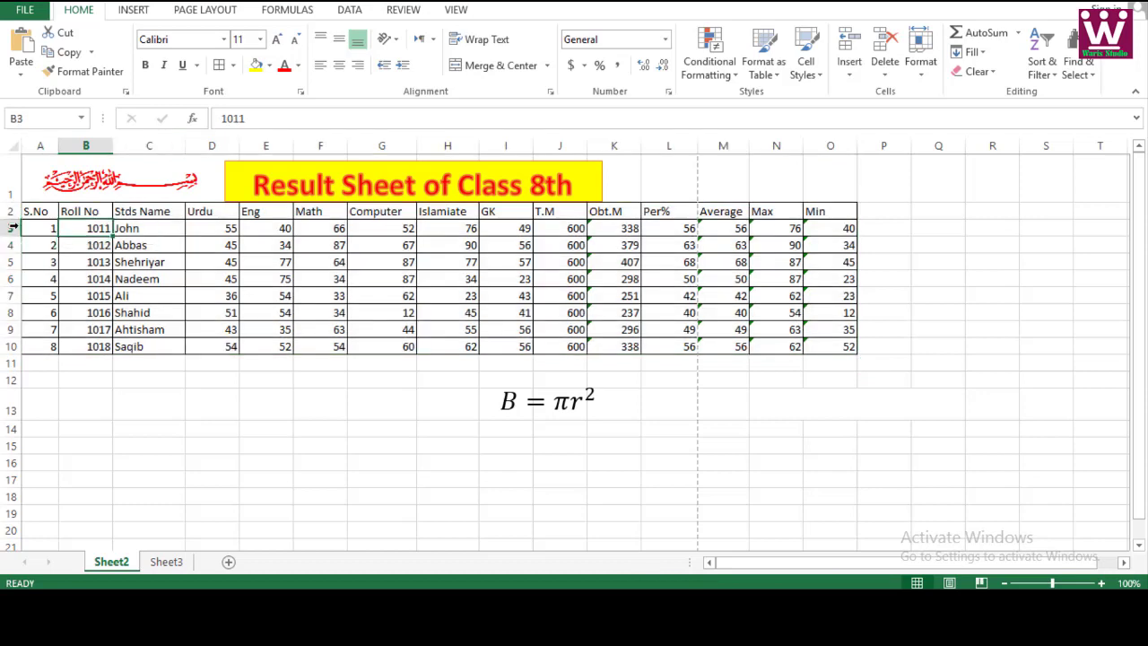
{"action": "left_click_drag", "start_coordinate": [16, 220], "coordinate": [16, 230]}
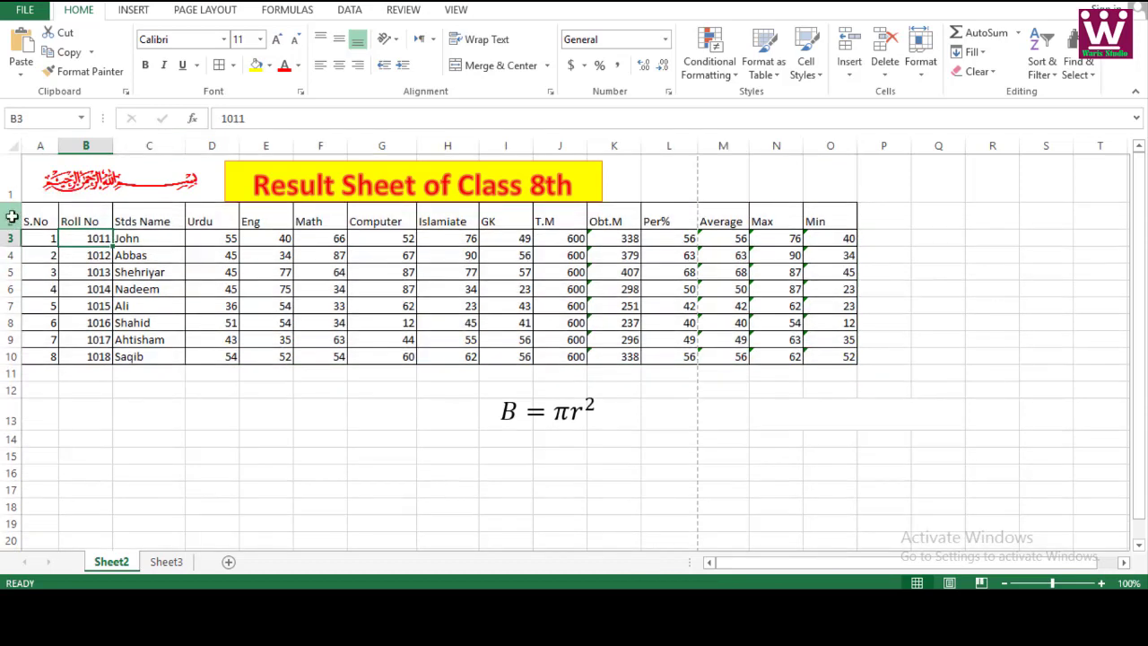
- Center the headings in row 2 horizontally and vertically and make them bold
{"action": "left_click", "coordinate": [11, 221]}
{"action": "left_click", "coordinate": [339, 65]}
{"action": "left_click", "coordinate": [339, 38]}
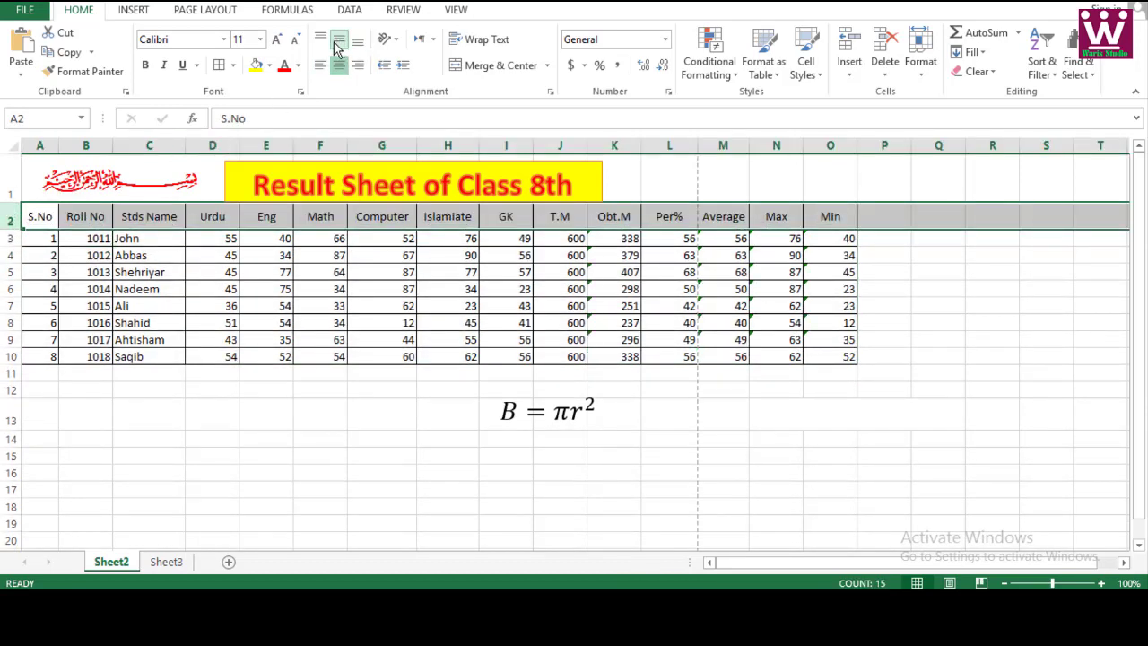
{"action": "left_click", "coordinate": [144, 65]}
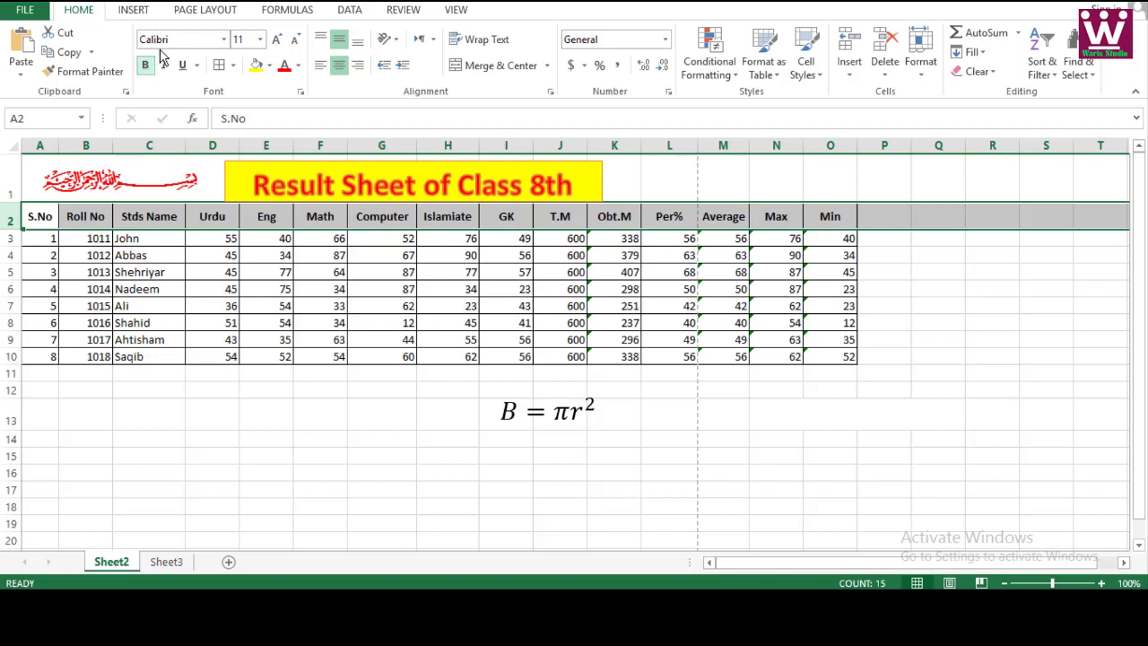
- Set the font of heading row 2 to Times
{"action": "left_click", "coordinate": [224, 41]}
{"action": "left_click", "coordinate": [224, 39]}
{"action": "left_click", "coordinate": [198, 39]}
{"action": "type", "text": "Time"}
{"action": "key", "text": "Return"}
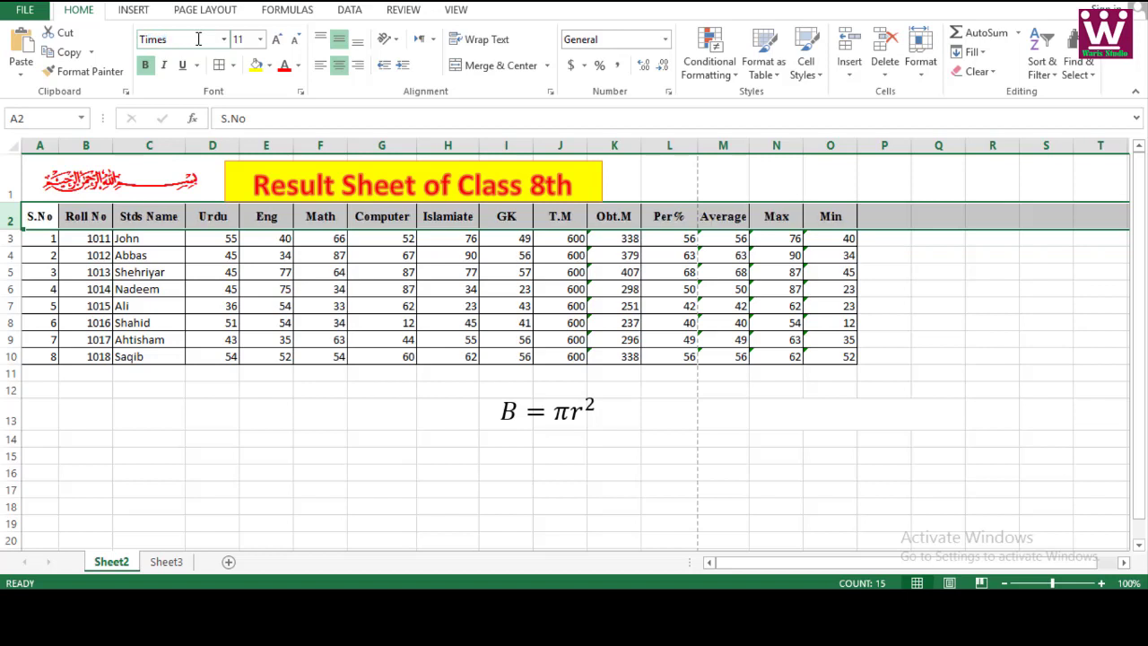
{"action": "left_click", "coordinate": [421, 253]}
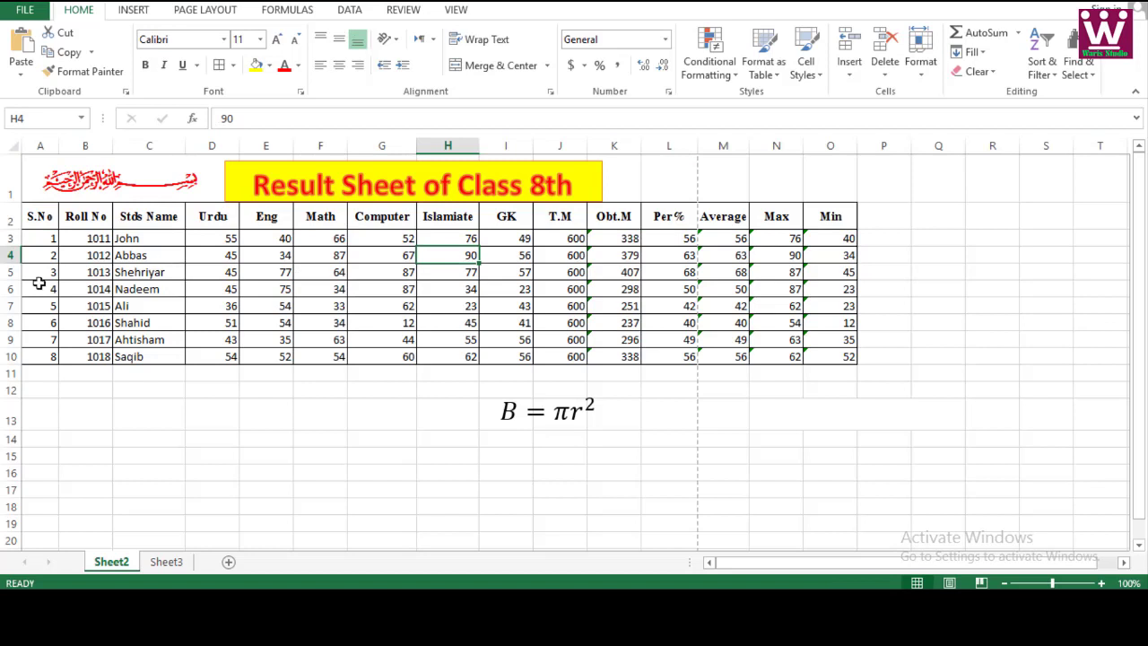
{"action": "left_click", "coordinate": [5, 238]}
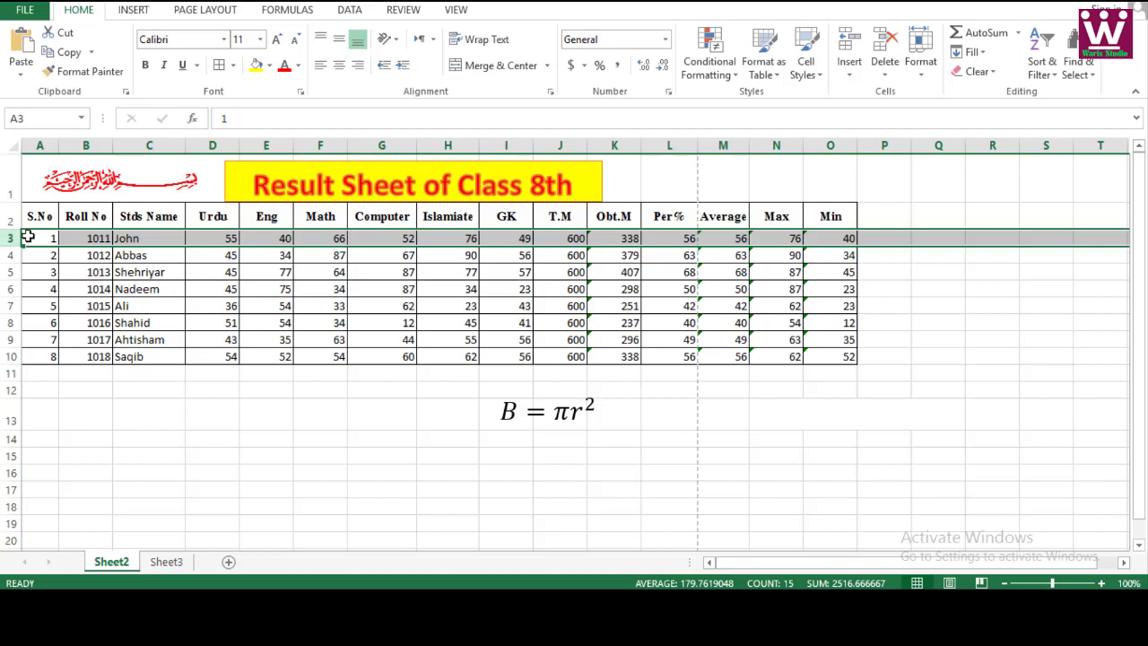
{"action": "left_click", "coordinate": [7, 356]}
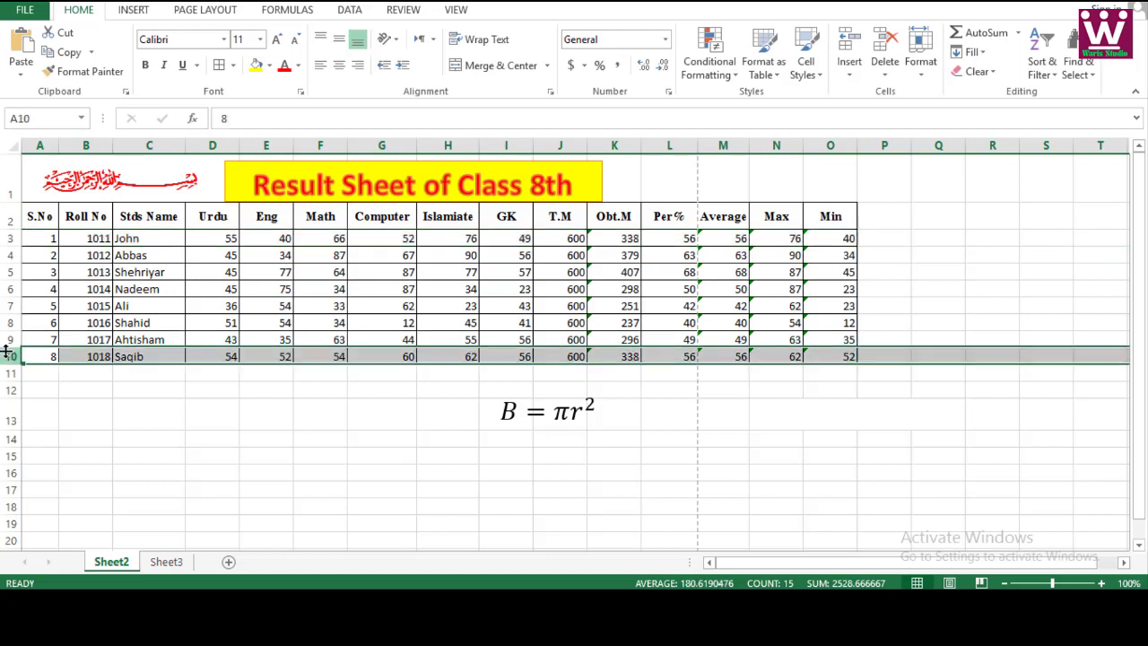
{"action": "left_click", "coordinate": [8, 237]}
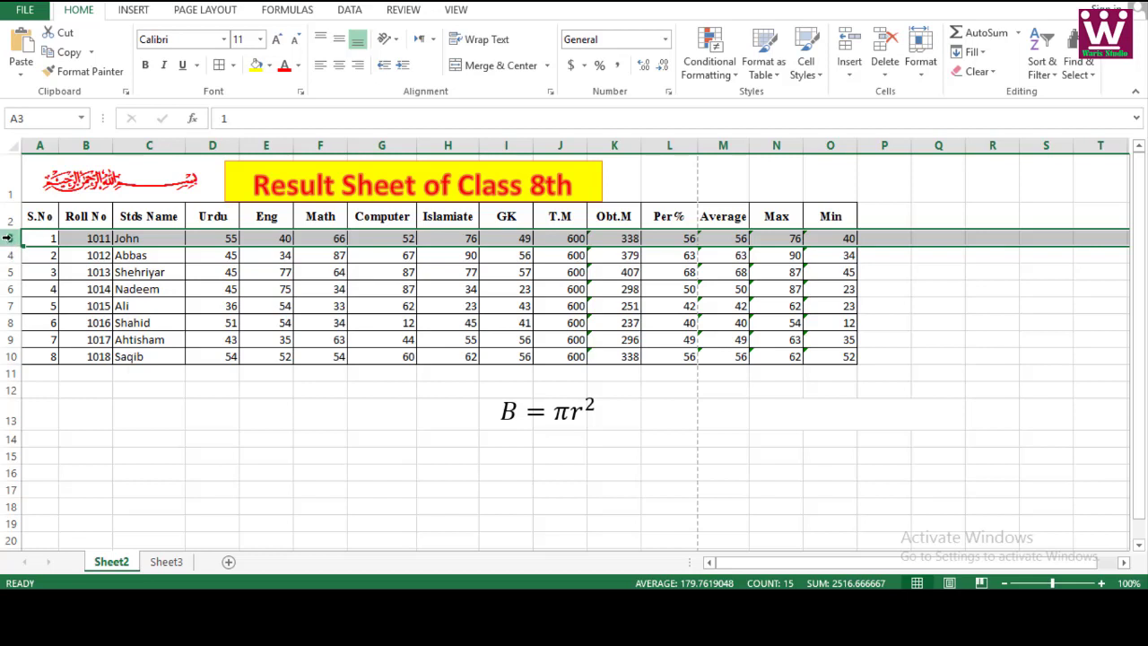
{"action": "right_click", "coordinate": [8, 238]}
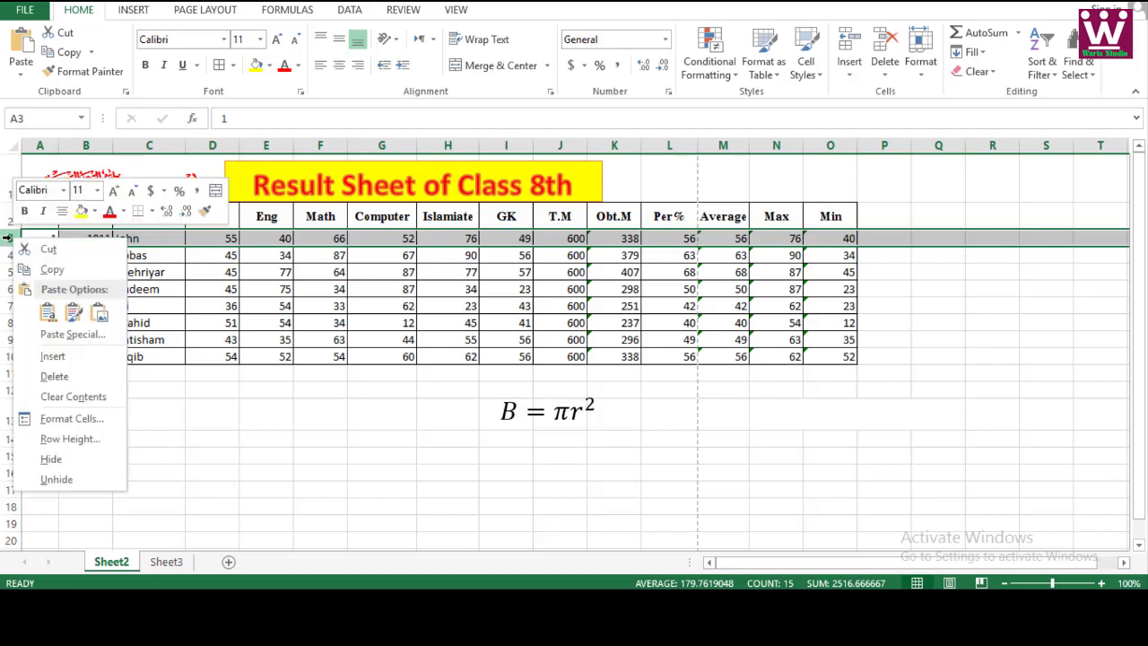
{"action": "left_click", "coordinate": [65, 440]}
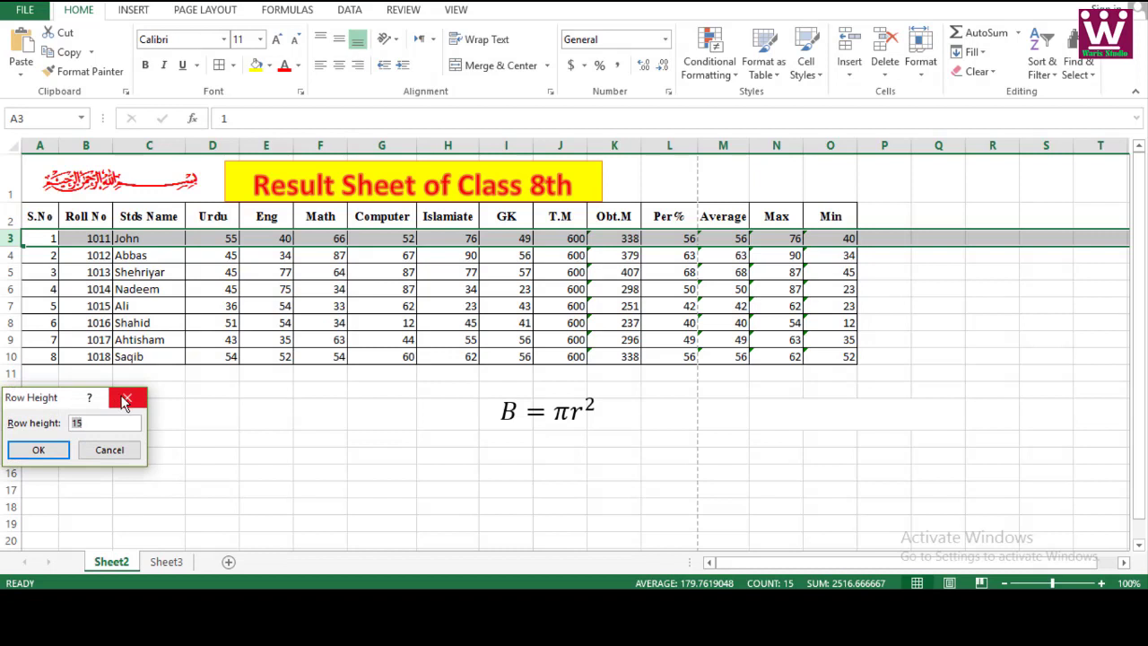
{"action": "left_click", "coordinate": [126, 400]}
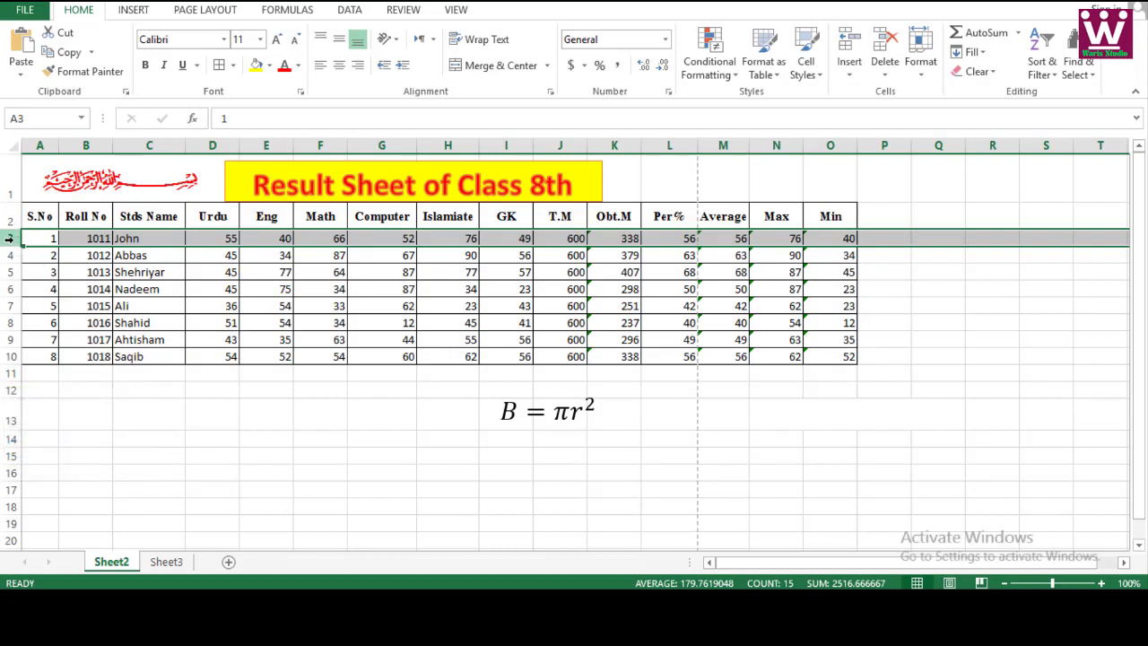
- Set the row height of student rows 3 through 10 to 20
{"action": "left_click_drag", "start_coordinate": [9, 238], "coordinate": [9, 356]}
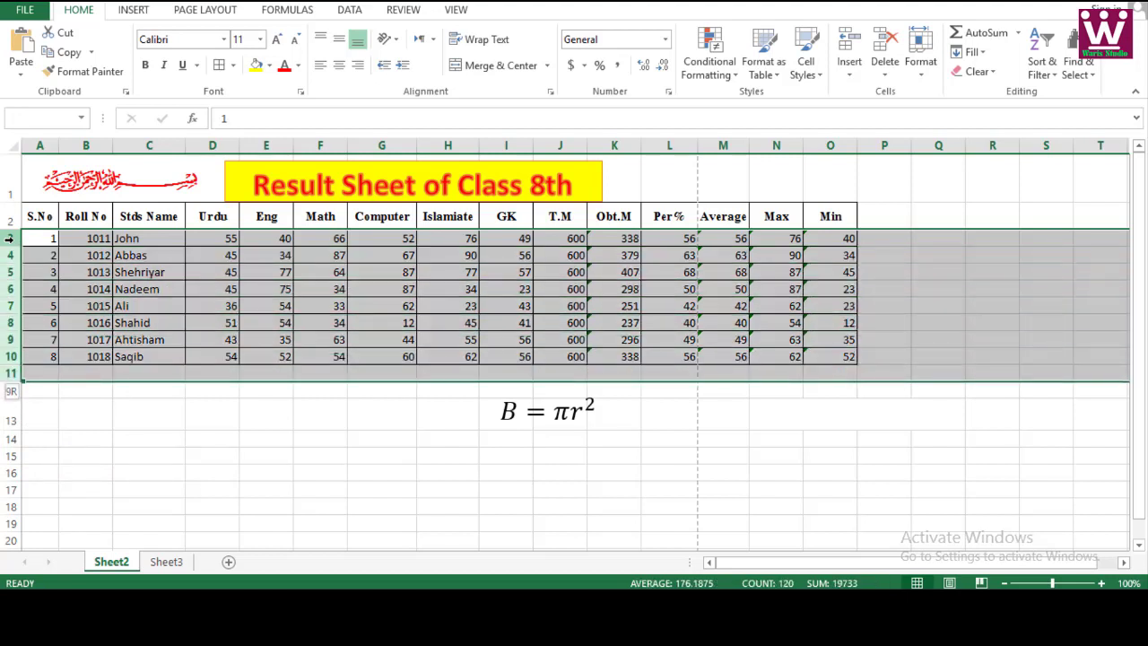
{"action": "right_click", "coordinate": [9, 238]}
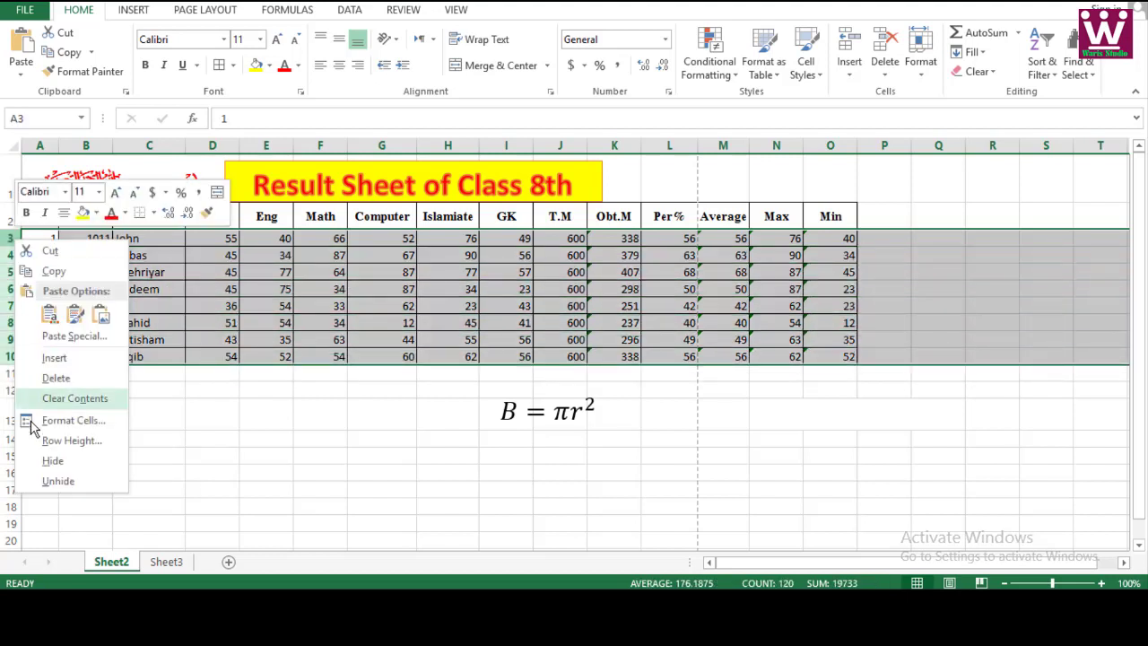
{"action": "left_click", "coordinate": [38, 438]}
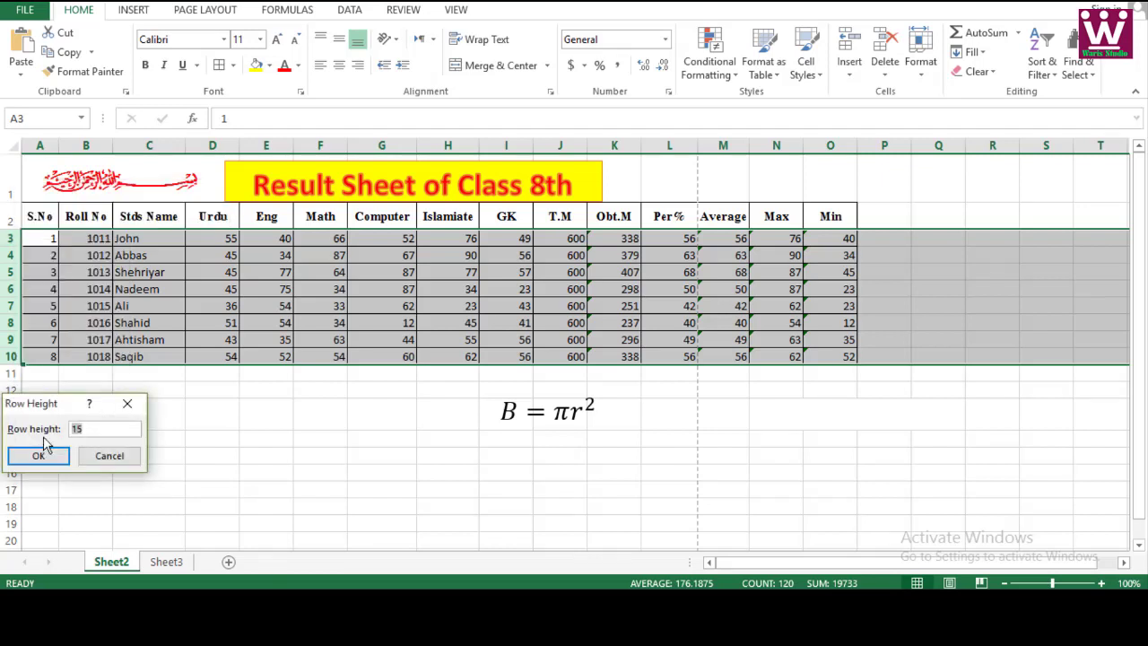
{"action": "type", "text": "20"}
{"action": "key", "text": "Return"}
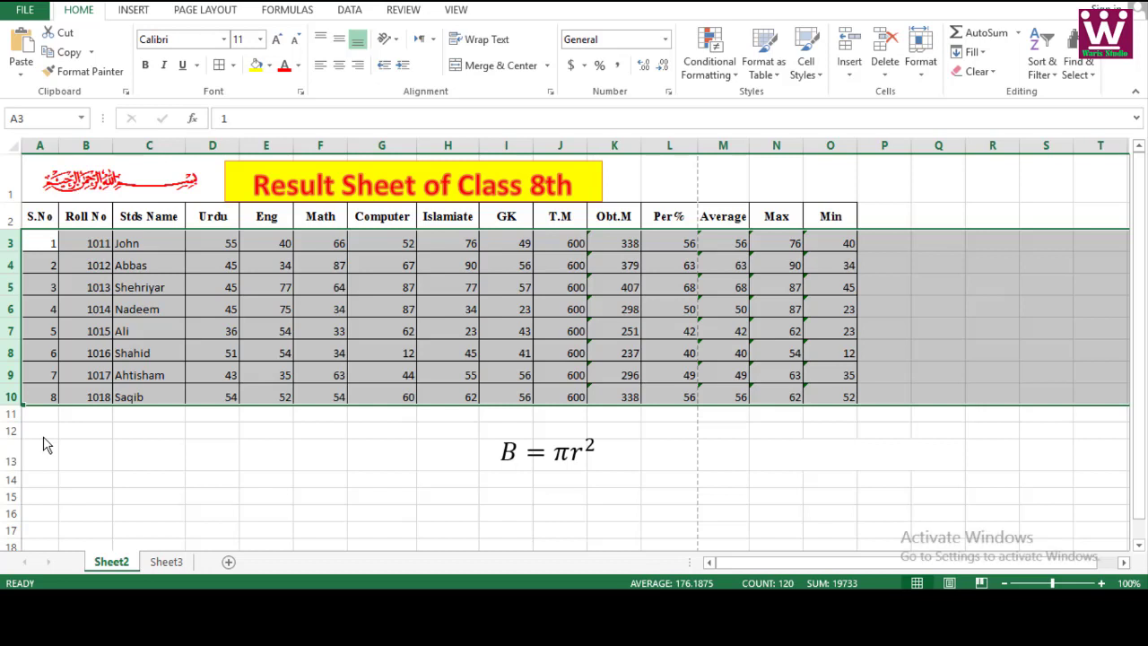
- Fill the heading cells A2:O2 with the standard light green color
{"action": "left_click", "coordinate": [34, 216]}
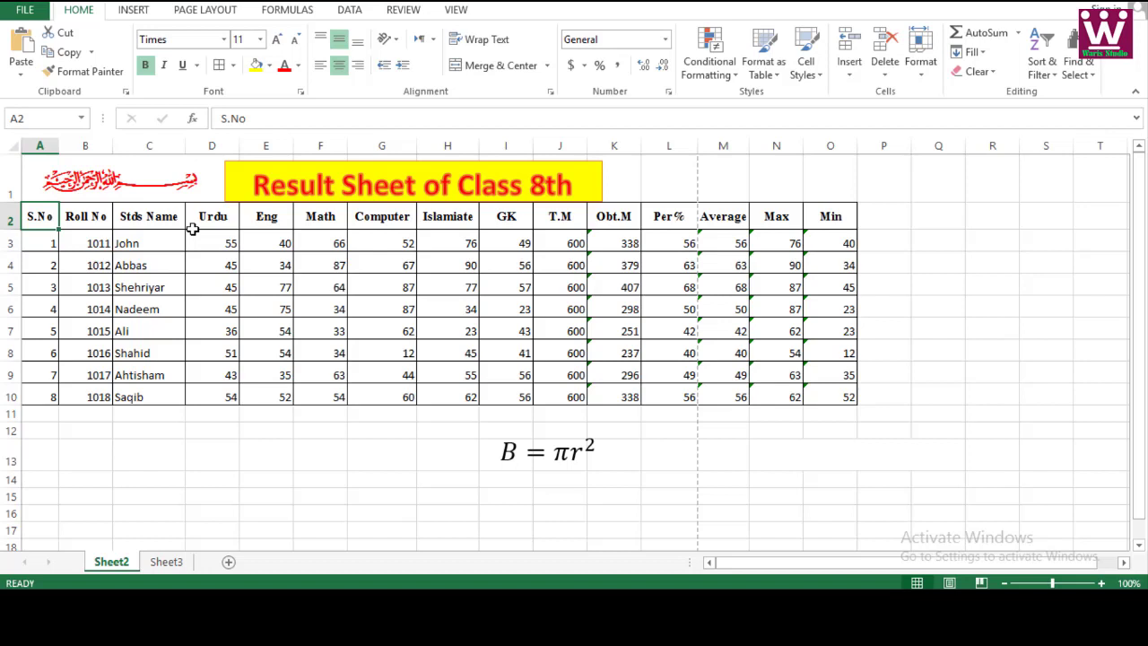
{"action": "key", "text": "shift+Right"}
{"action": "key", "text": "shift+Right"}
{"action": "key", "text": "shift+Right"}
{"action": "key", "text": "shift+Right"}
{"action": "key", "text": "shift+Right"}
{"action": "key", "text": "shift+Right"}
{"action": "key", "text": "shift+Right"}
{"action": "key", "text": "shift+Right"}
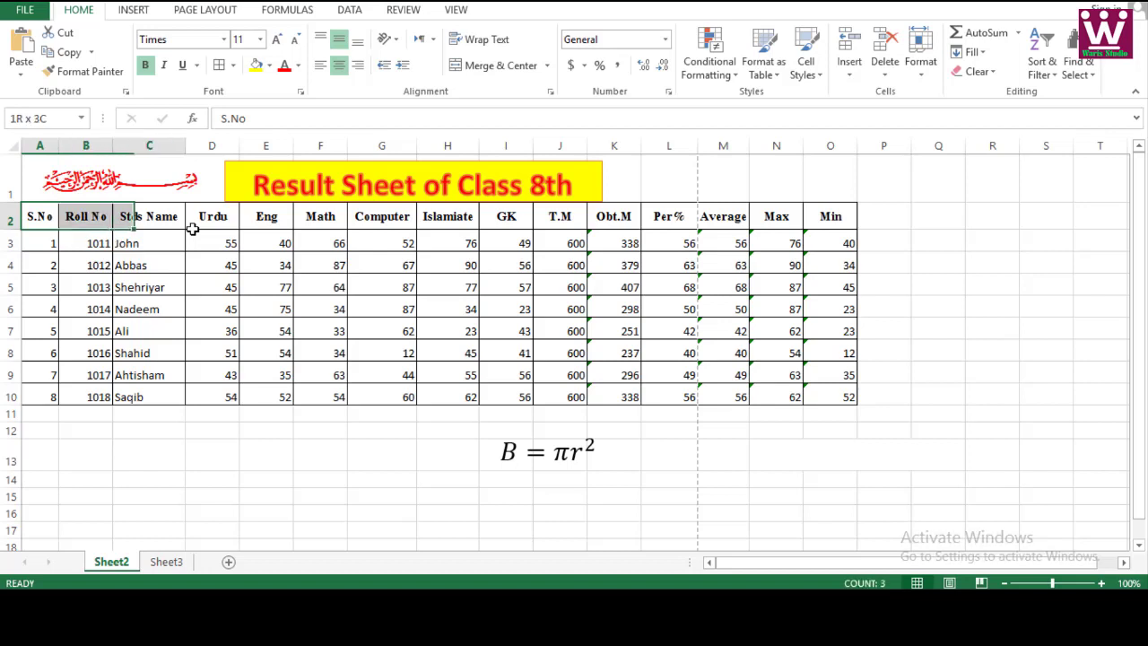
{"action": "key", "text": "shift+Right"}
{"action": "key", "text": "shift+Right"}
{"action": "key", "text": "shift+Right"}
{"action": "key", "text": "shift+Right"}
{"action": "key", "text": "shift+Right"}
{"action": "key", "text": "shift+Right"}
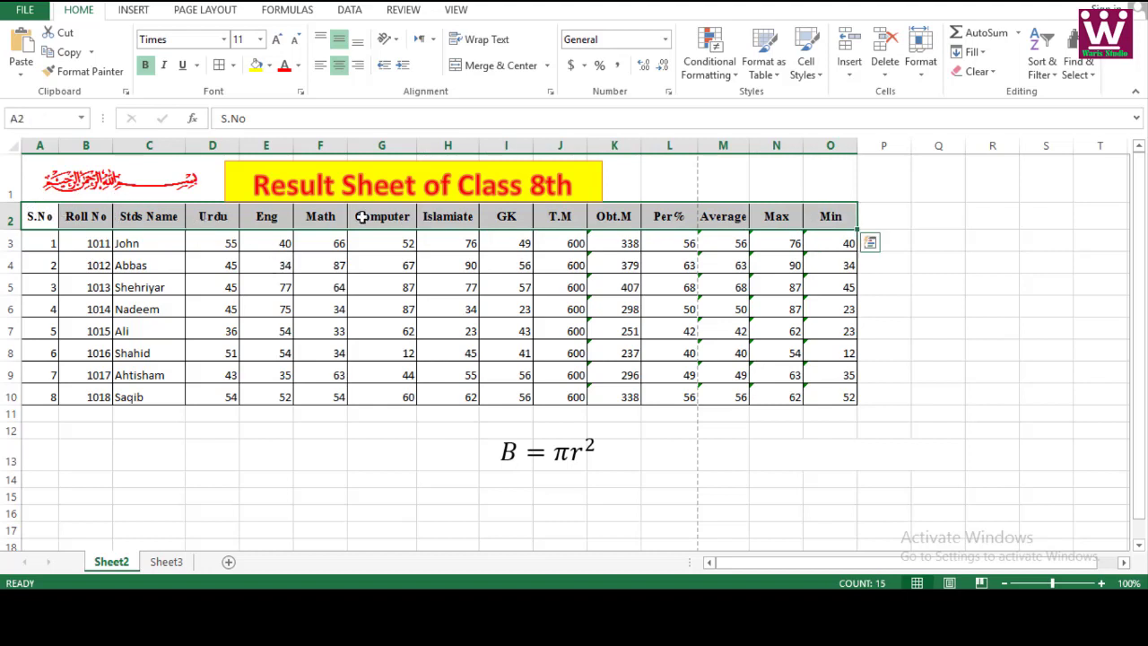
{"action": "left_click", "coordinate": [255, 65]}
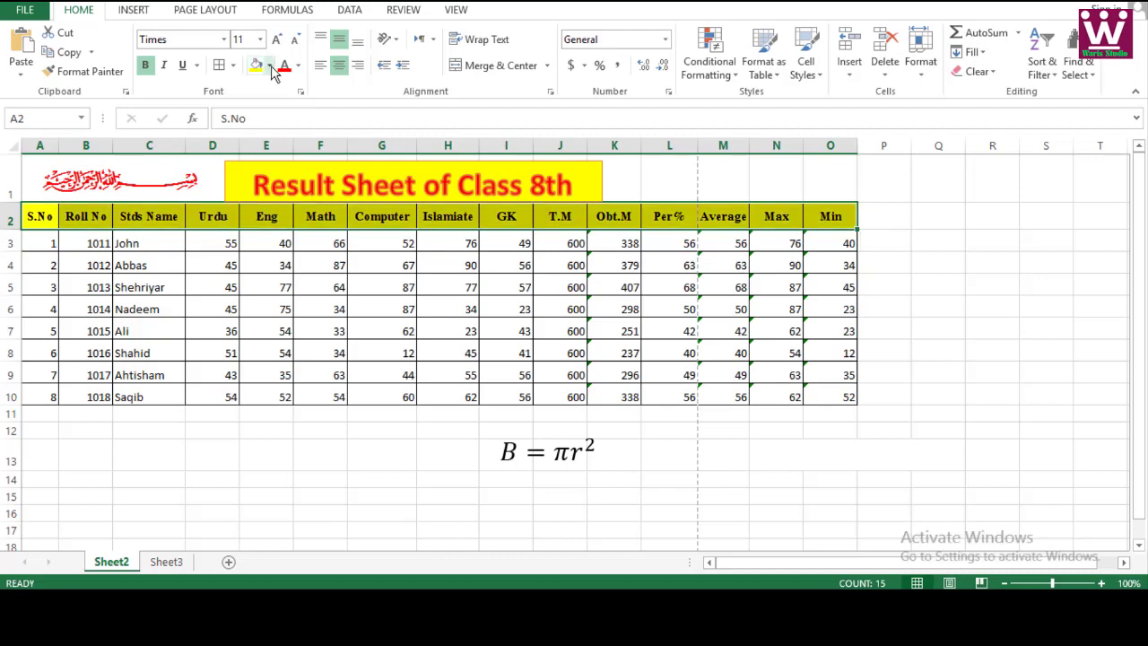
{"action": "left_click", "coordinate": [270, 67]}
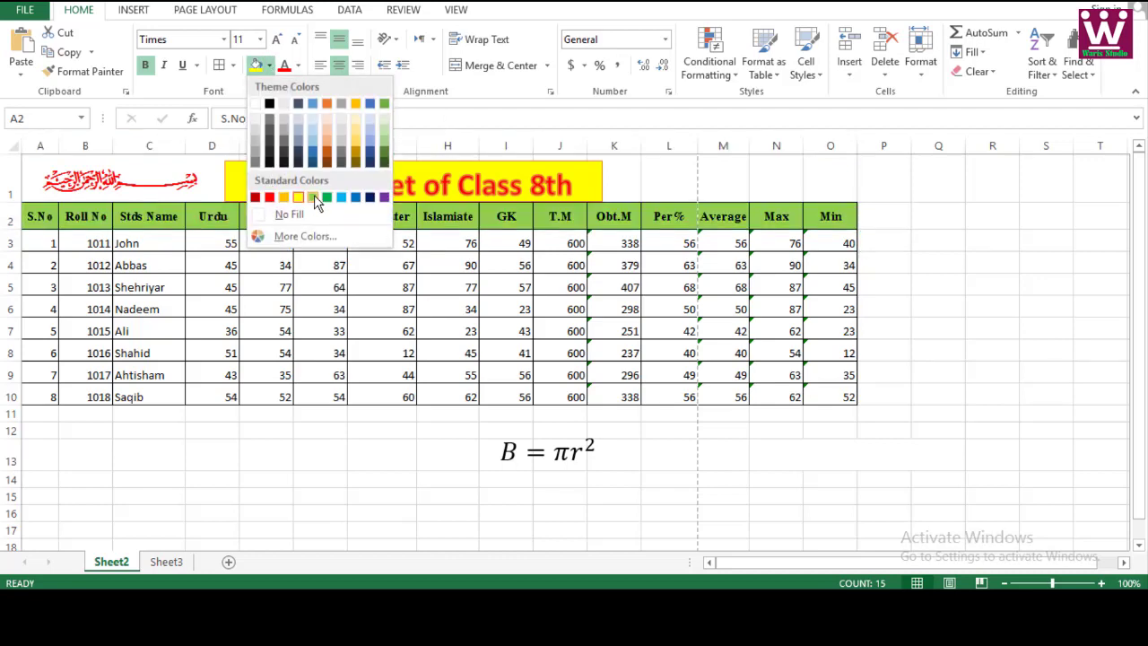
{"action": "left_click", "coordinate": [314, 198]}
{"action": "left_click", "coordinate": [309, 310]}
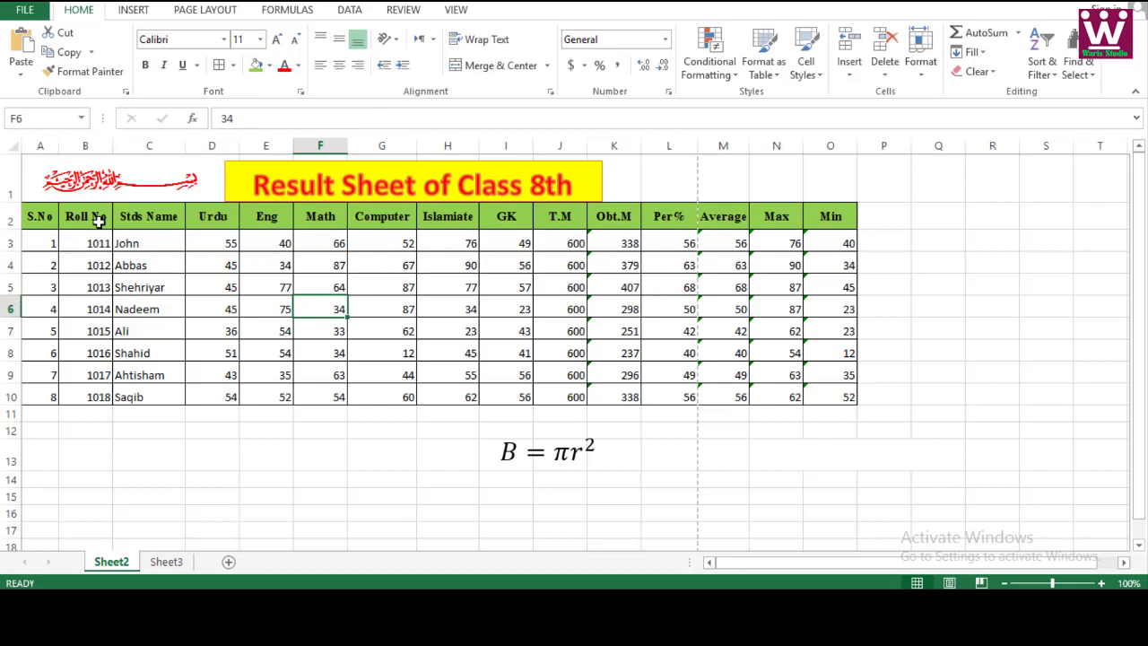
- Change the font color of heading row 2 to white
{"action": "left_click", "coordinate": [10, 218]}
{"action": "left_click", "coordinate": [284, 70]}
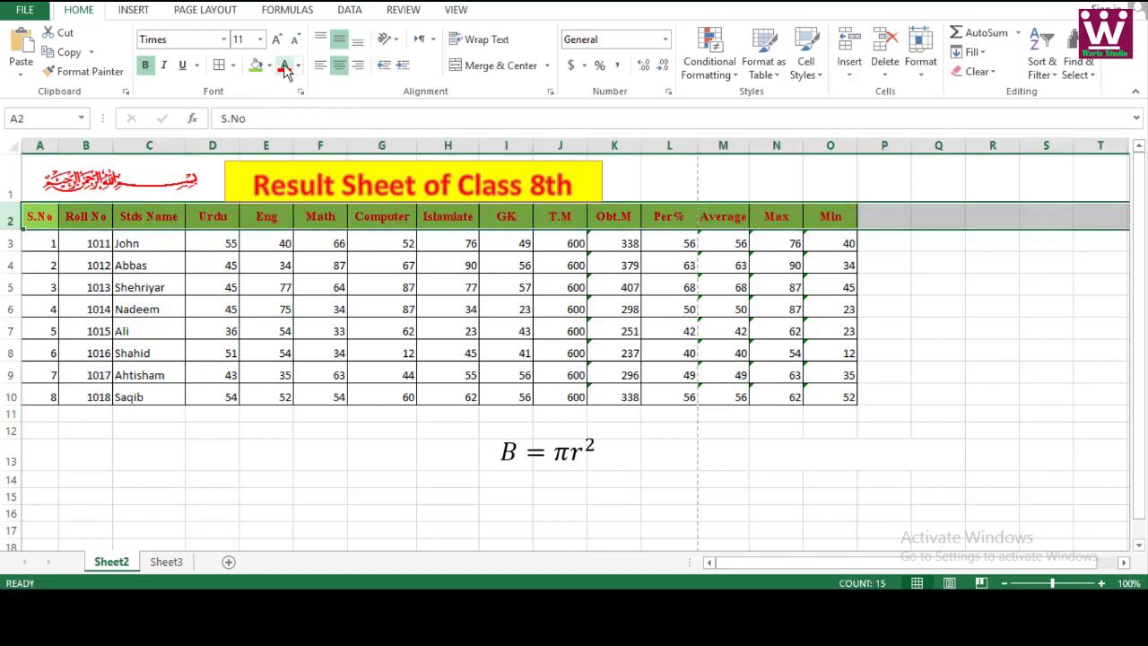
{"action": "left_click", "coordinate": [298, 66]}
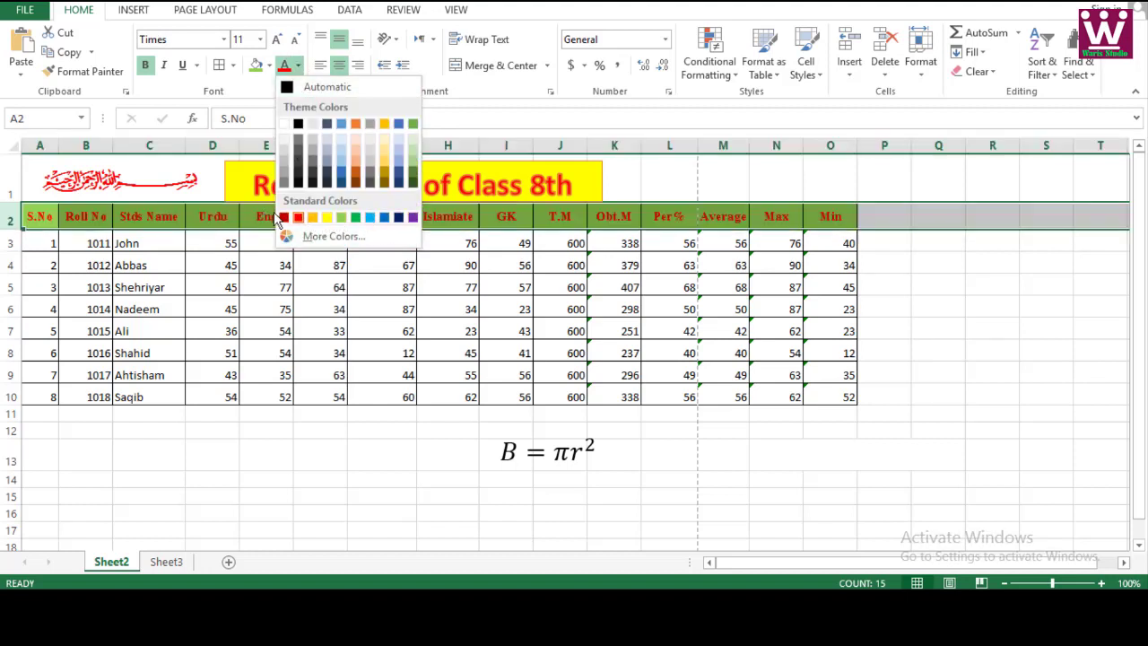
{"action": "left_click", "coordinate": [285, 123]}
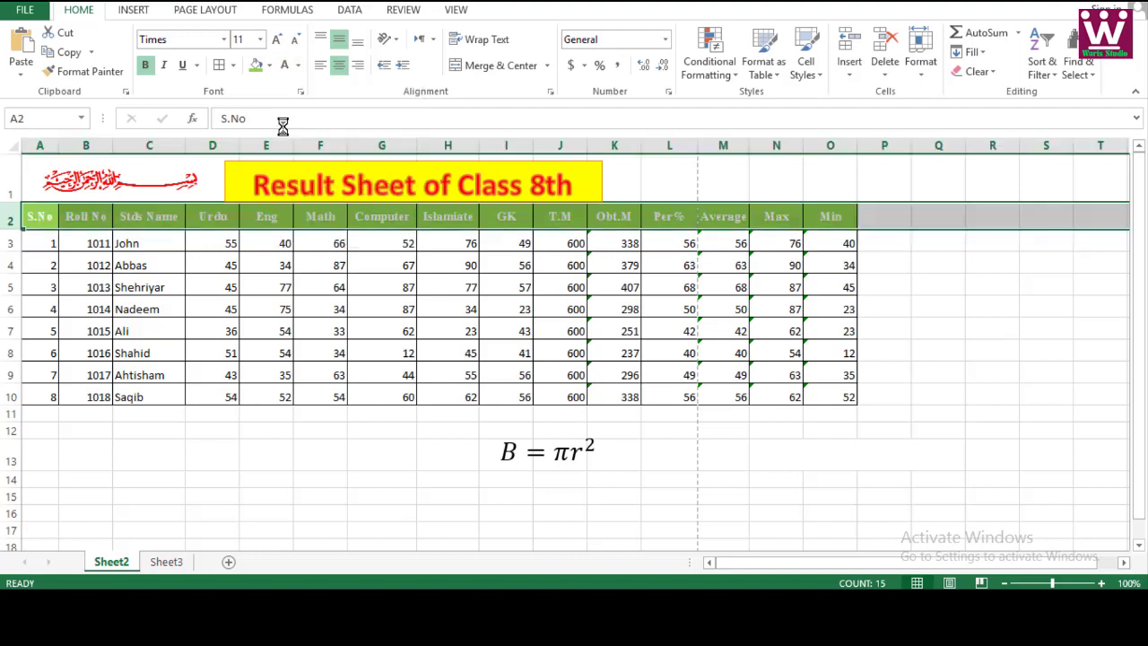
{"action": "left_click", "coordinate": [373, 393]}
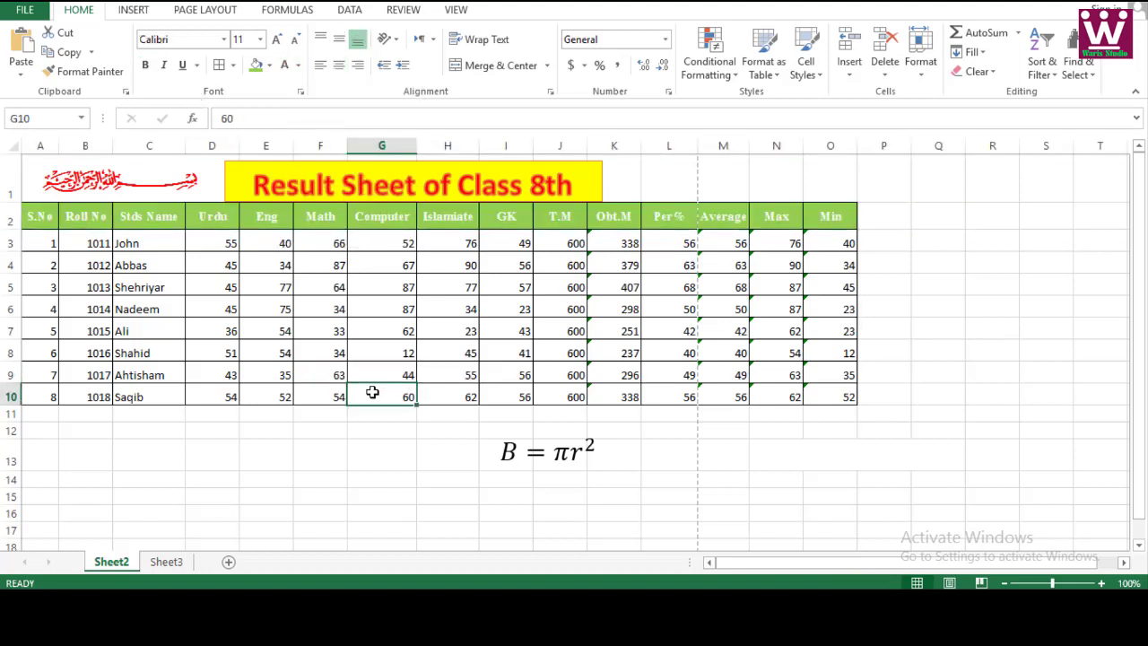
{"action": "left_click", "coordinate": [43, 243]}
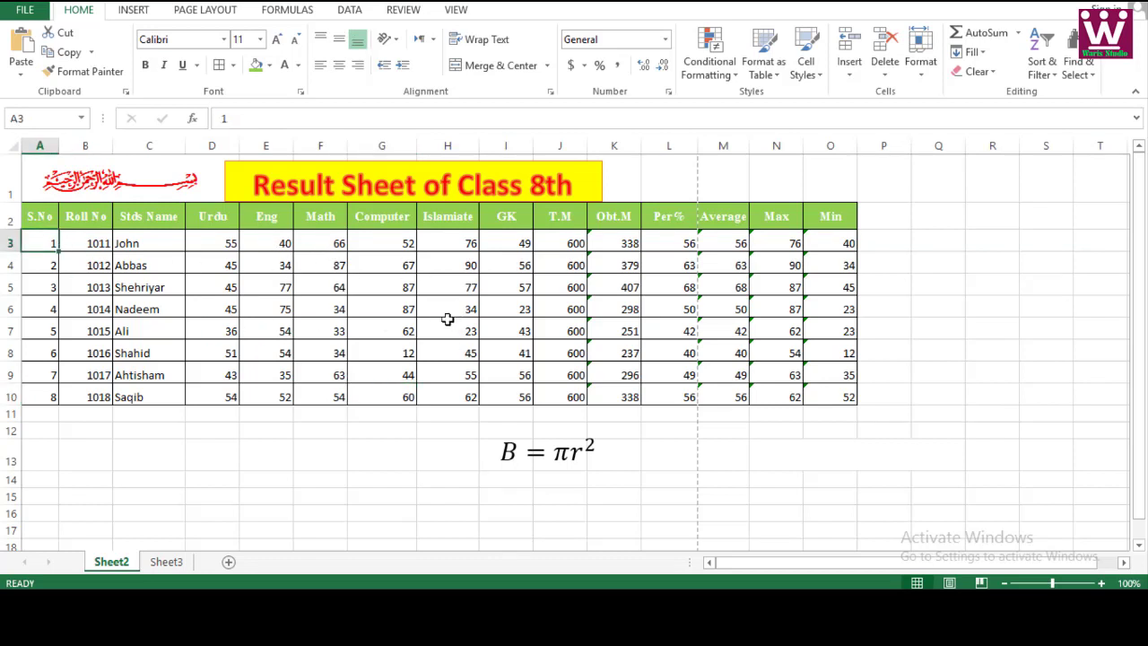
{"action": "left_click", "coordinate": [92, 287]}
{"action": "left_click", "coordinate": [260, 289]}
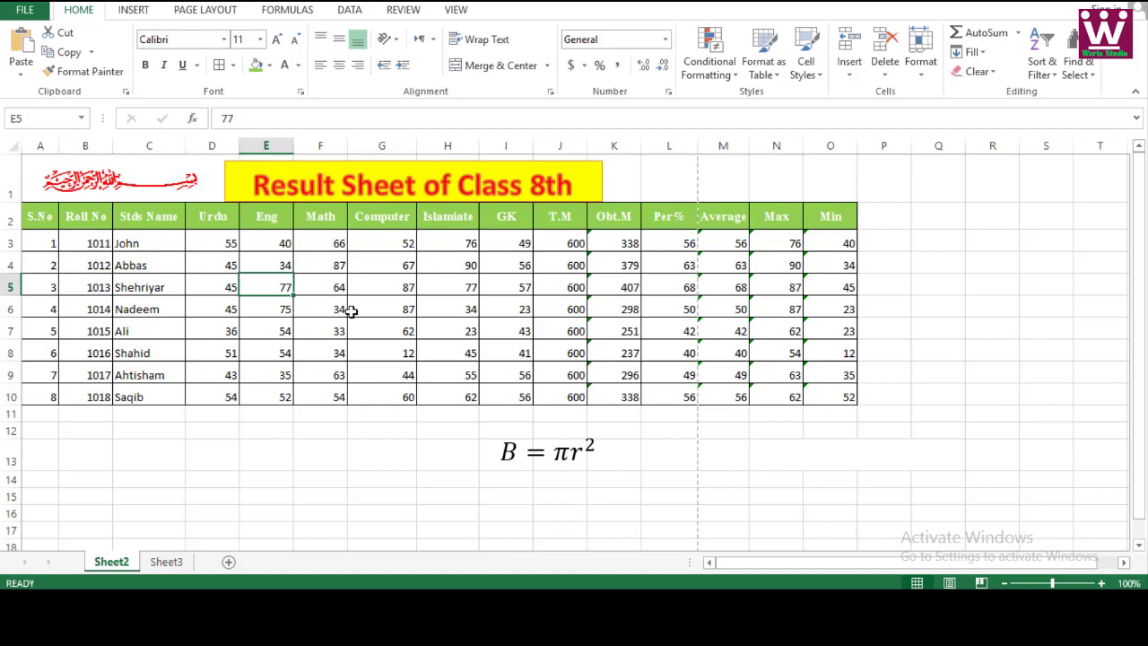
{"action": "left_click", "coordinate": [237, 40]}
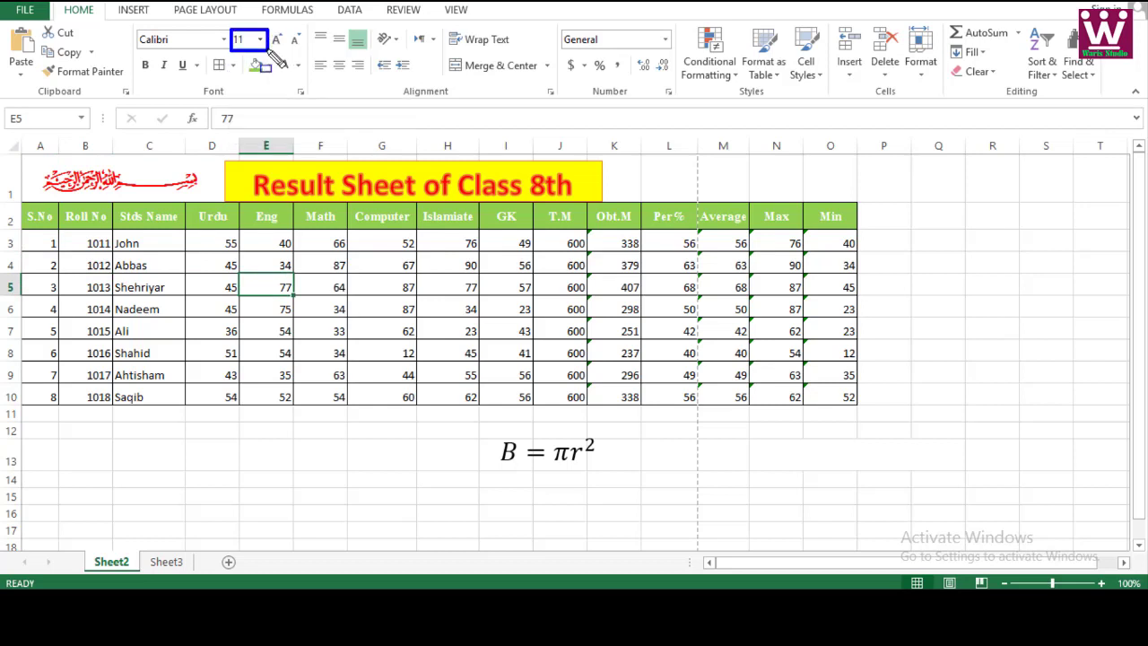
{"action": "key", "text": "Escape"}
- Set the font size of the student data in A3:O10 to 14
{"action": "left_click", "coordinate": [40, 242]}
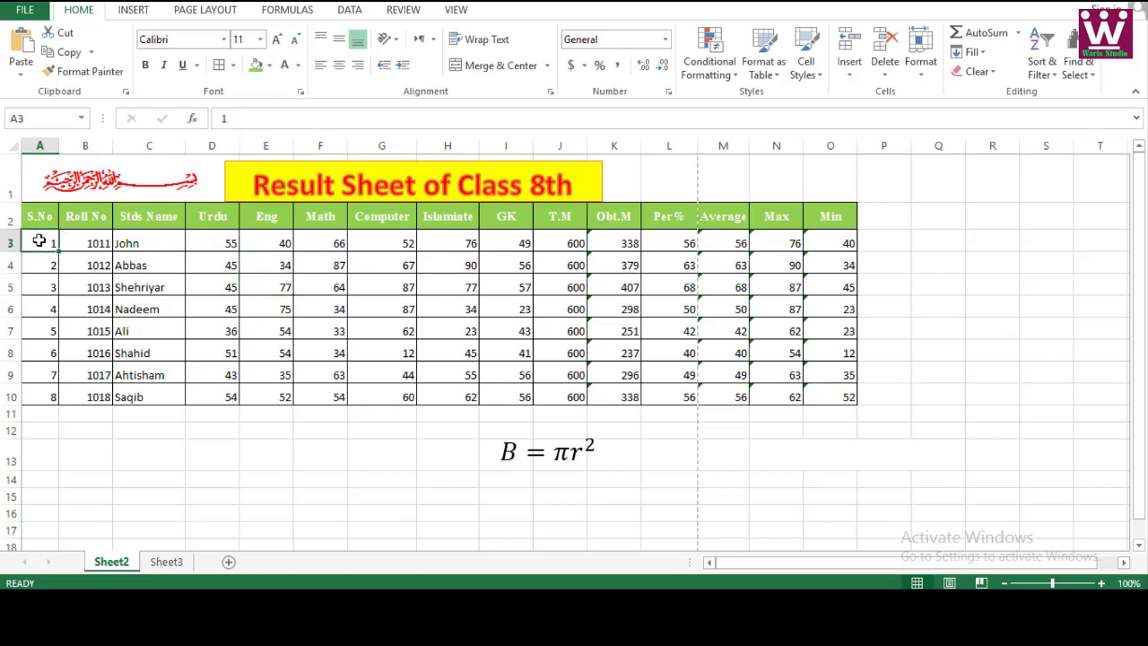
{"action": "key", "text": "shift+Down"}
{"action": "key", "text": "shift+Down"}
{"action": "key", "text": "shift+Down"}
{"action": "key", "text": "shift+Down"}
{"action": "key", "text": "shift+Down"}
{"action": "key", "text": "shift+Down"}
{"action": "key", "text": "shift+Down"}
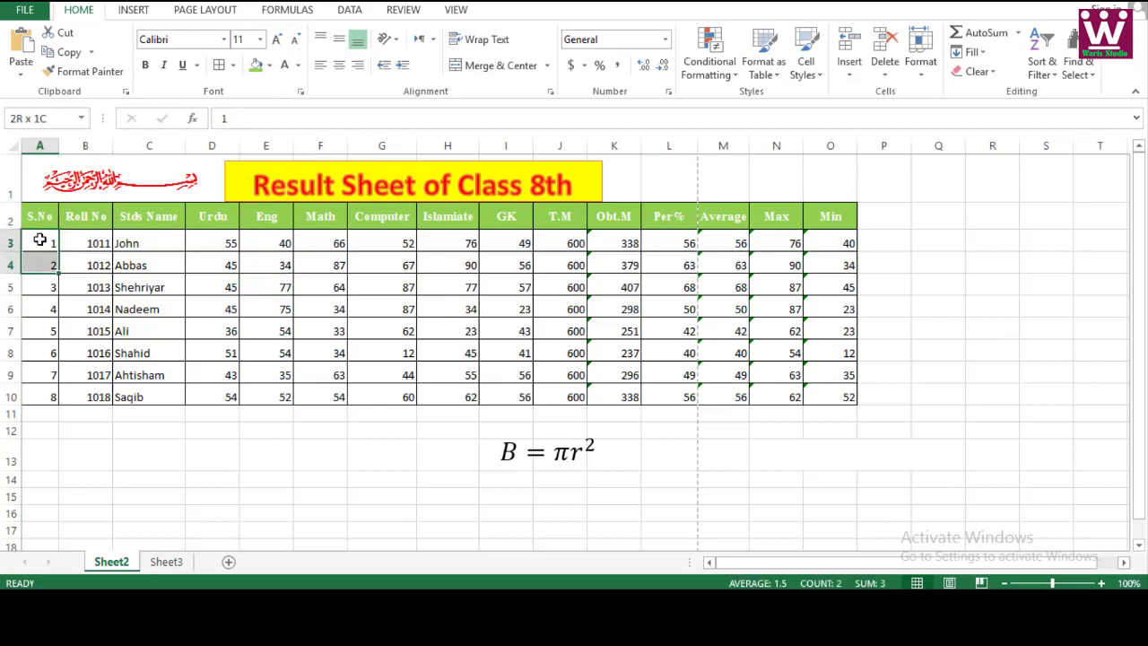
{"action": "key", "text": "shift+Right"}
{"action": "key", "text": "shift+Right"}
{"action": "key", "text": "shift+Right"}
{"action": "key", "text": "shift+Right"}
{"action": "key", "text": "shift+Right"}
{"action": "key", "text": "shift+Right"}
{"action": "key", "text": "shift+Right"}
{"action": "key", "text": "shift+Right"}
{"action": "key", "text": "shift+Right"}
{"action": "key", "text": "shift+Right"}
{"action": "key", "text": "shift+Right"}
{"action": "key", "text": "shift+Right"}
{"action": "key", "text": "shift+Right"}
{"action": "key", "text": "shift+Right"}
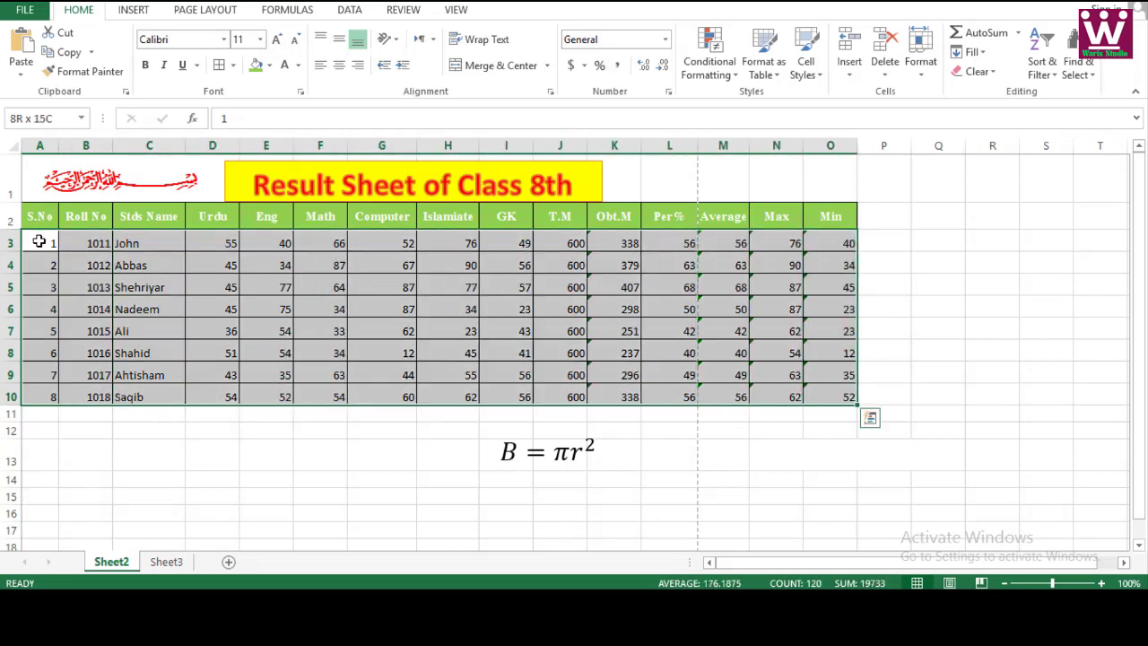
{"action": "left_click", "coordinate": [260, 40]}
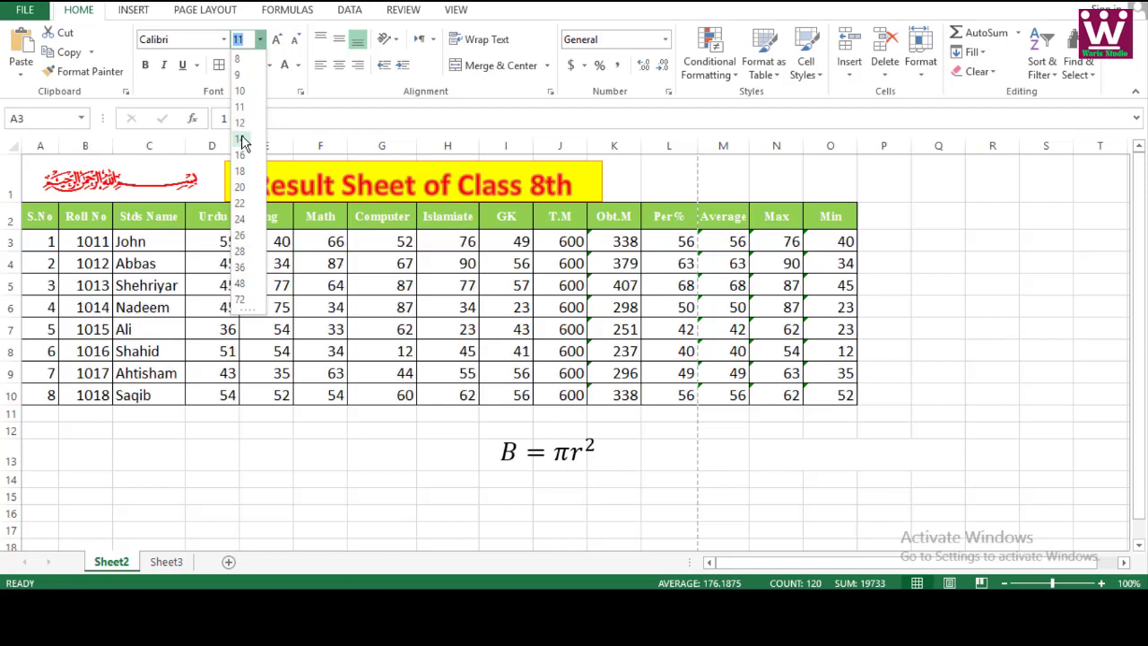
{"action": "left_click", "coordinate": [242, 140]}
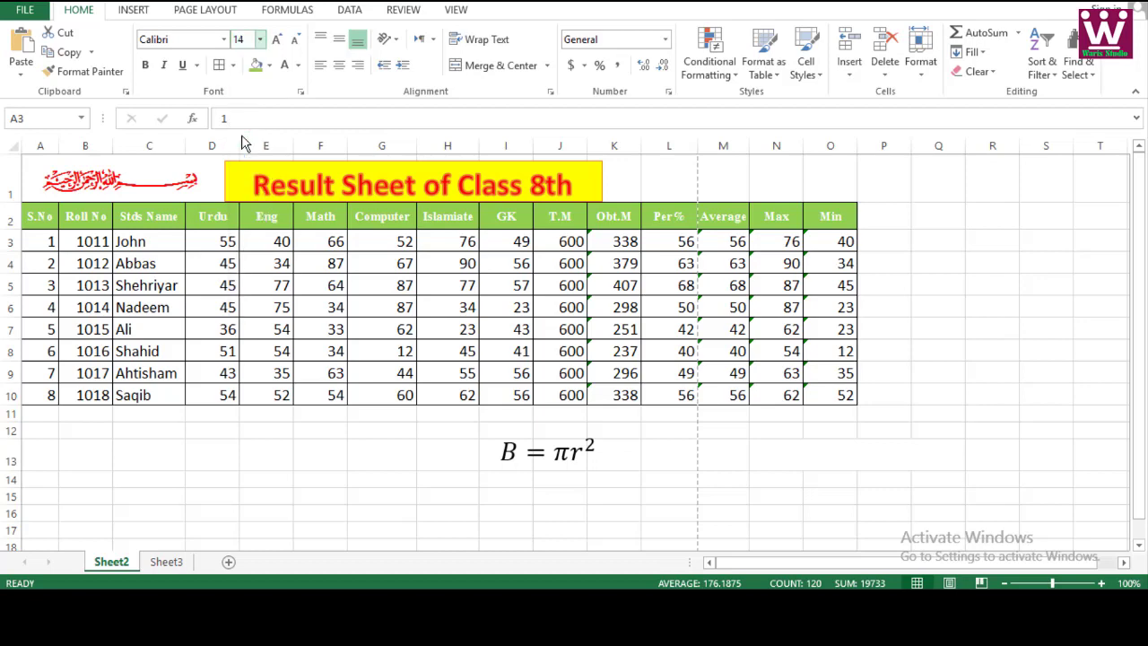
{"action": "left_click", "coordinate": [224, 257]}
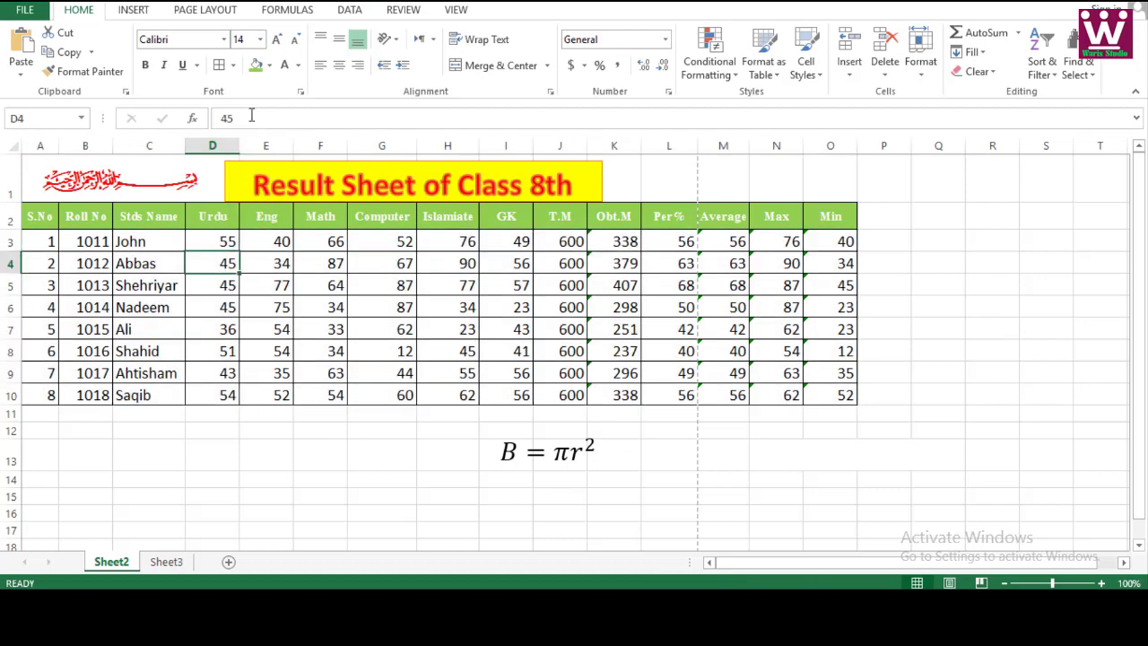
- Narrow the subject and result columns from D through O to fit their contents more closely
{"action": "left_click_drag", "start_coordinate": [244, 145], "coordinate": [318, 146]}
{"action": "left_click_drag", "start_coordinate": [388, 145], "coordinate": [636, 147]}
{"action": "left_click_drag", "start_coordinate": [743, 146], "coordinate": [772, 146]}
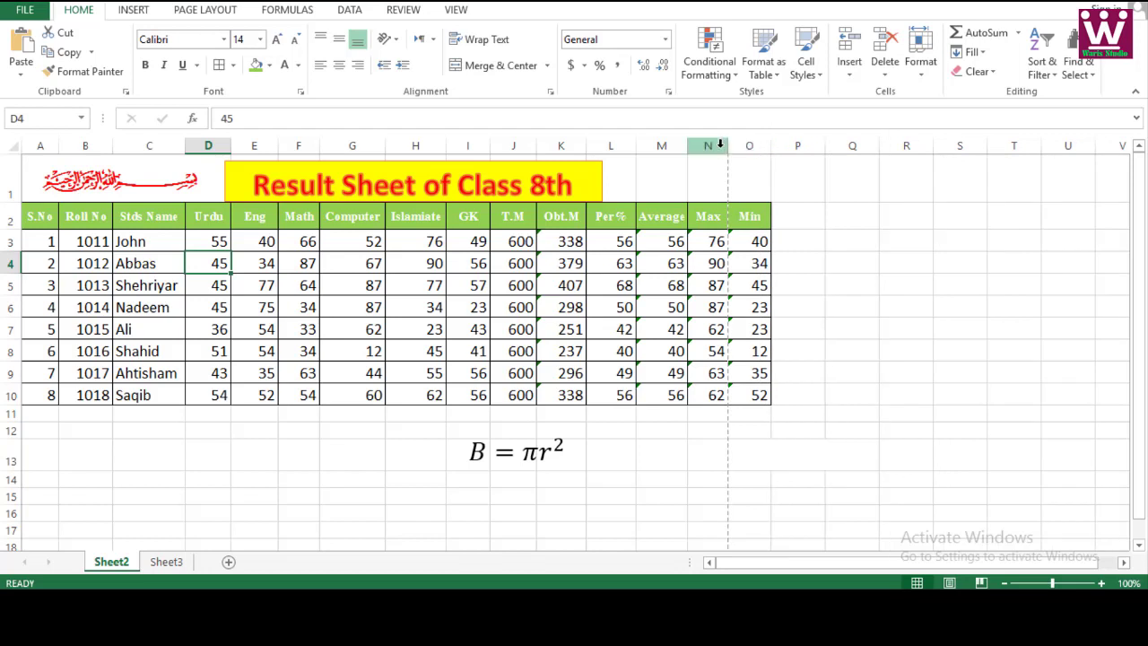